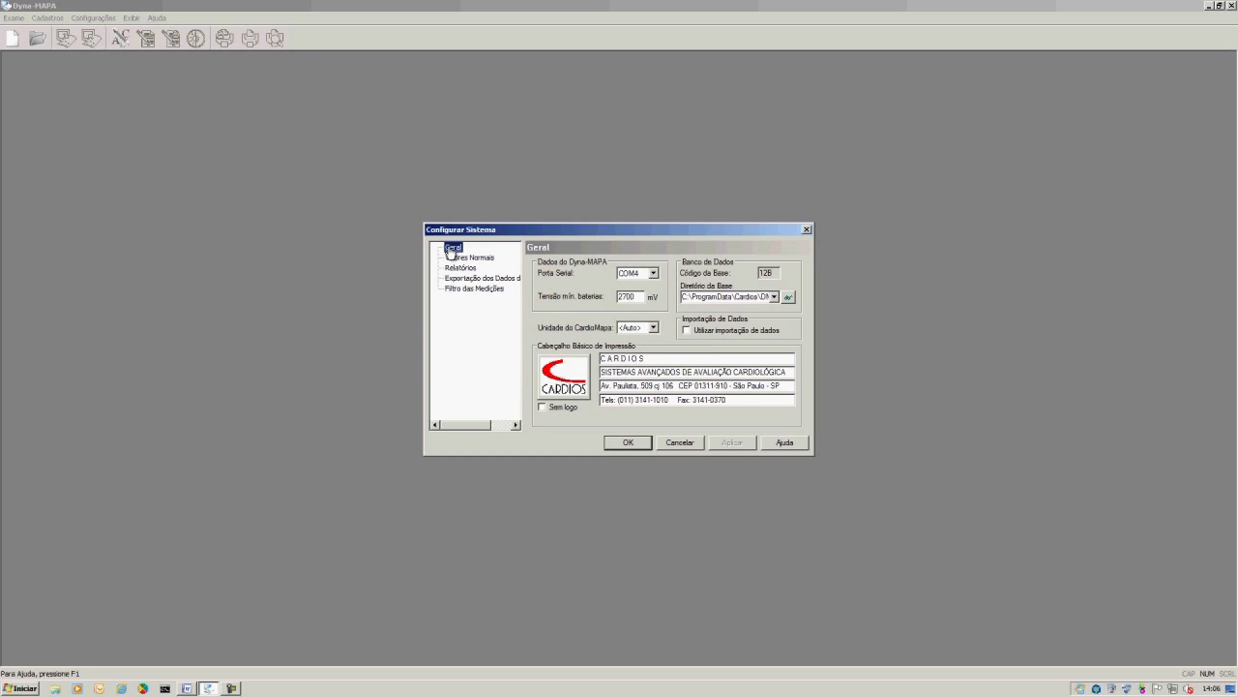
Keep COM4 as the serial port and review the 2700 mV minimum battery voltage.
left_click(653, 274)
left_click(845, 326)
left_click_drag(641, 296, 614, 296)
Review the print header's company name and text lines, then bring up the logo file browser.
left_click_drag(662, 358, 590, 358)
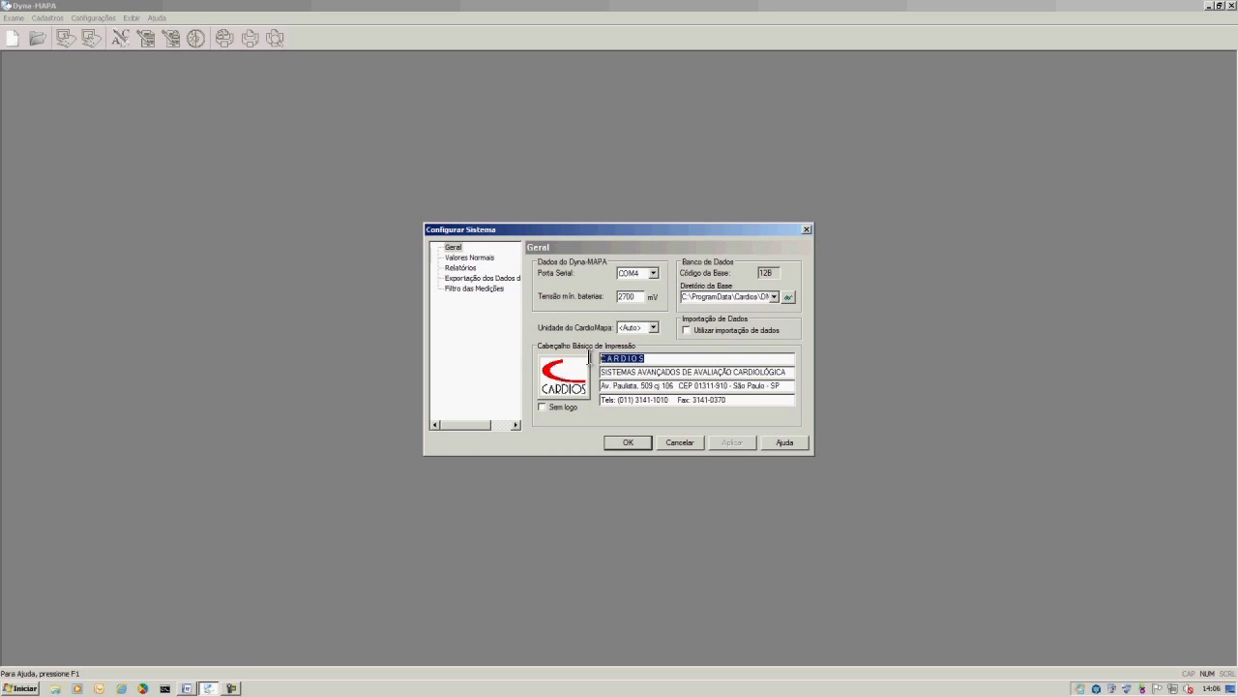
left_click(784, 371)
left_click_drag(785, 372, 602, 373)
key("Tab")
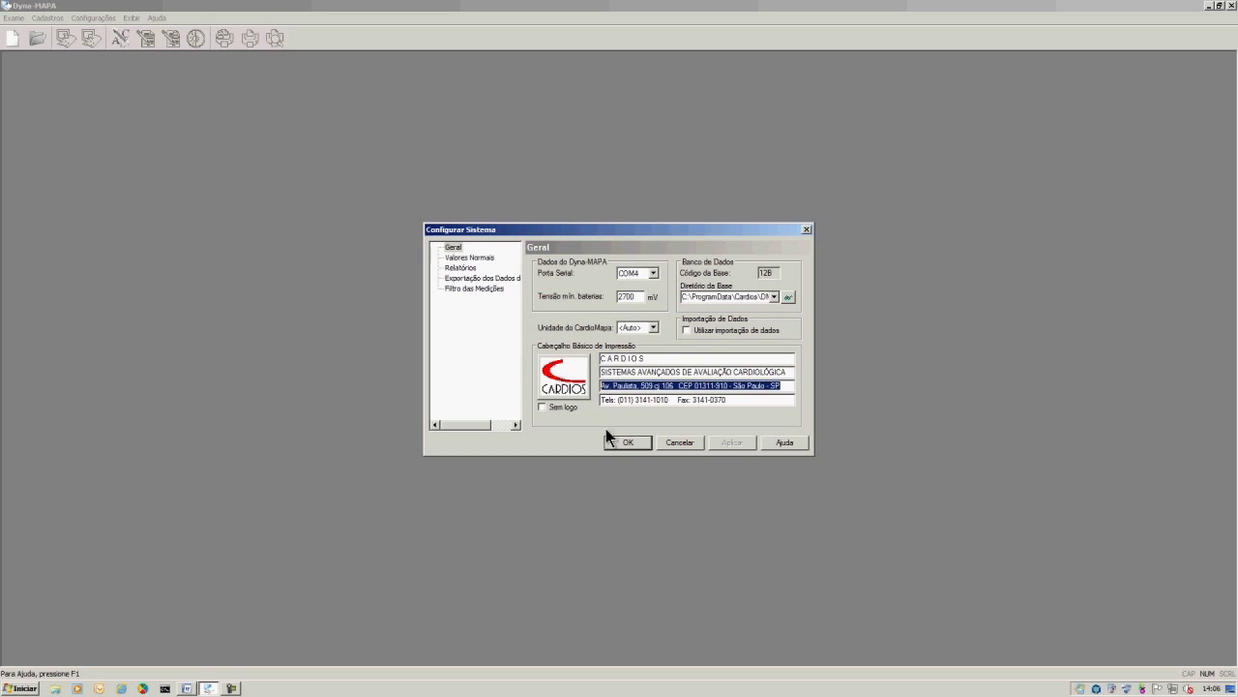
left_click(564, 379)
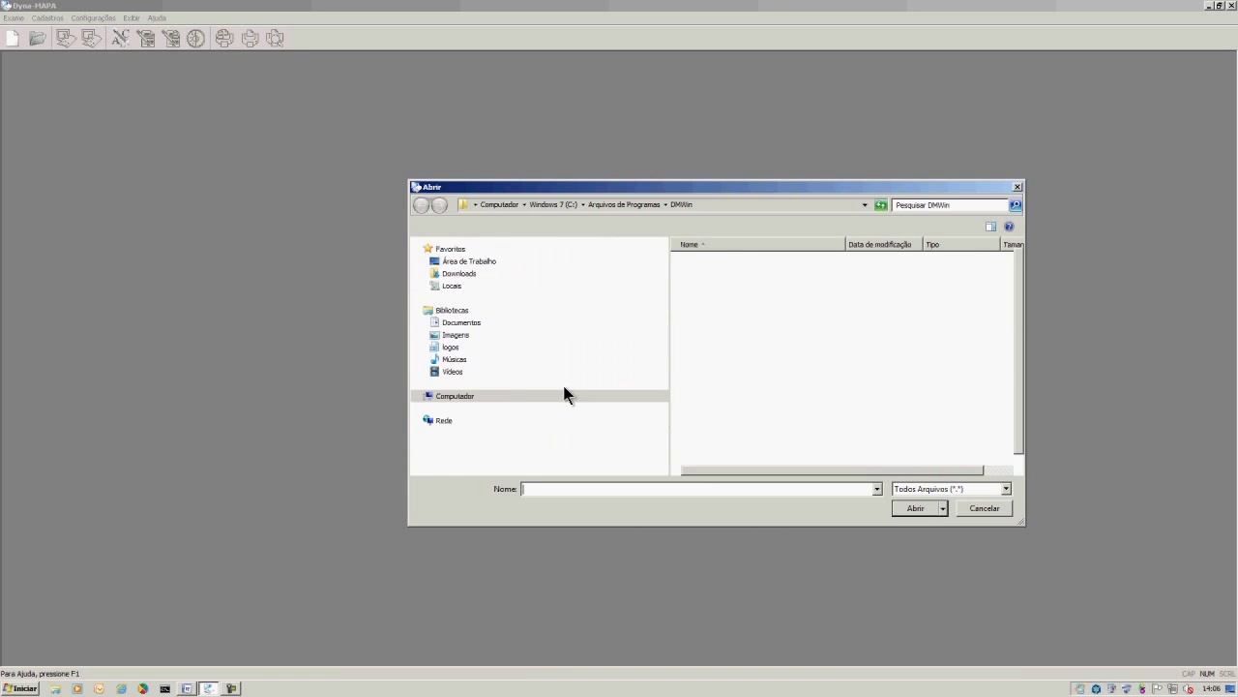
Load imagem_cientifico_instituto.bmp from the logos library as the report header logo.
left_click(450, 347)
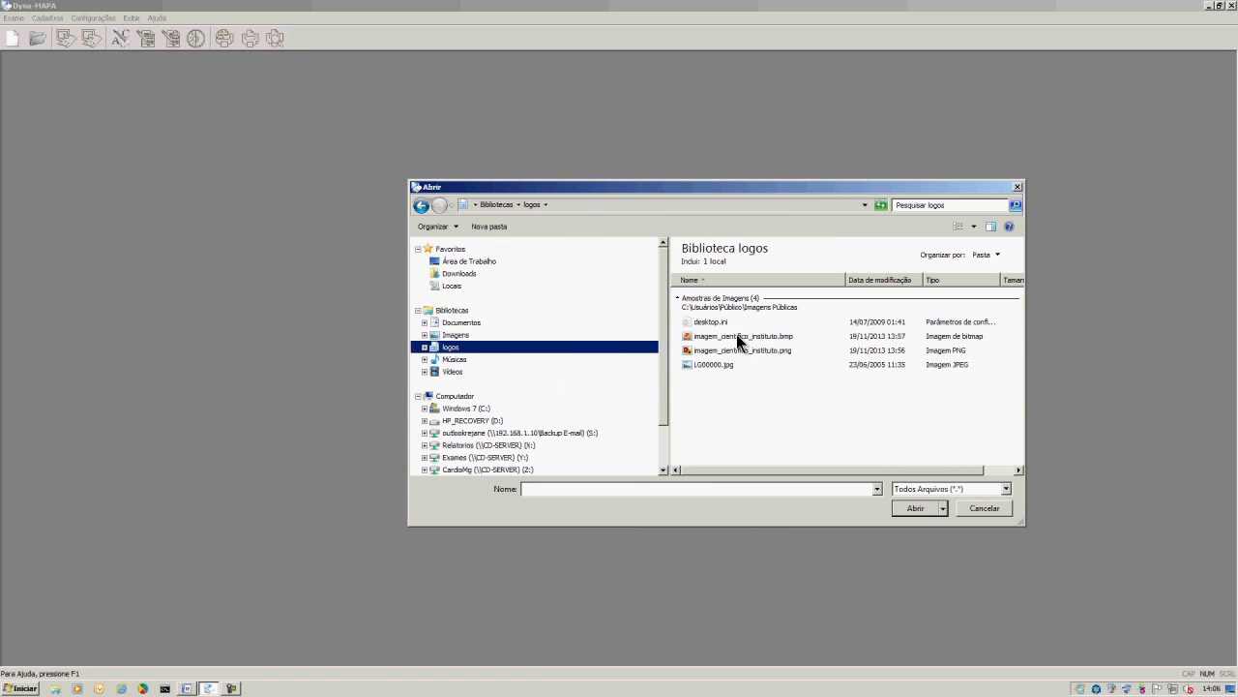
left_click(737, 333)
left_click(898, 507)
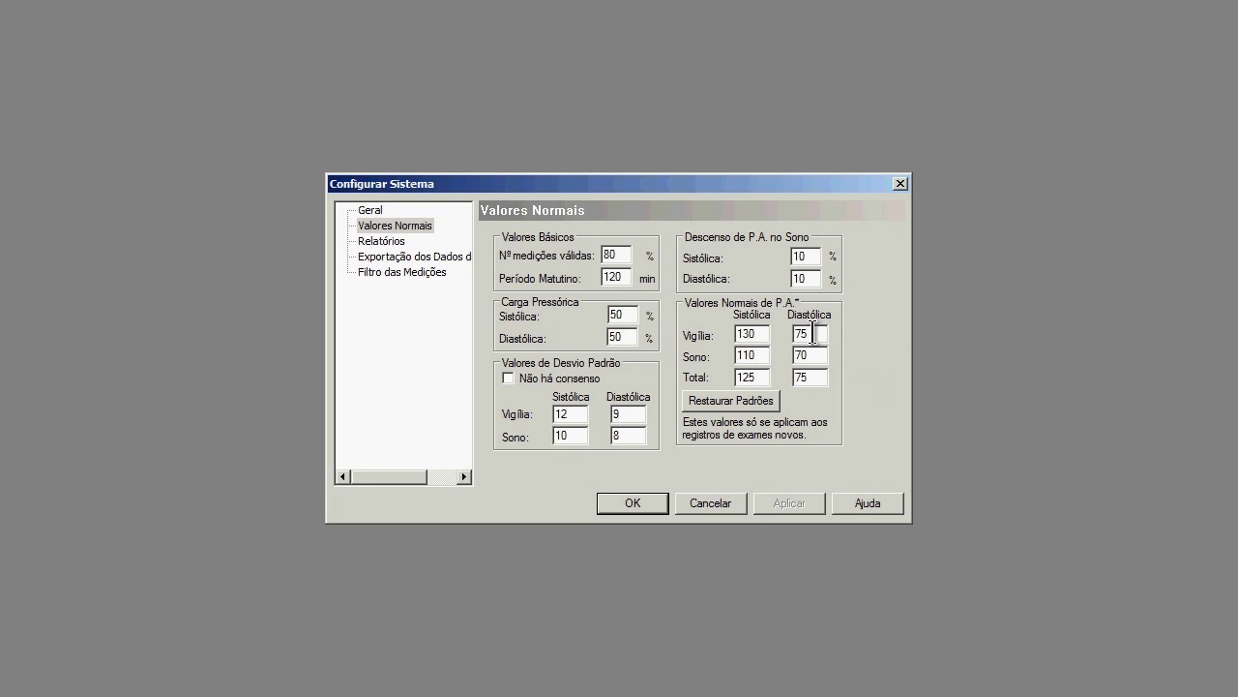
Change the waking diastolic normal value from 75 to 85 and check the valid-measurement and dip fields.
left_click_drag(813, 334, 782, 336)
type("85")
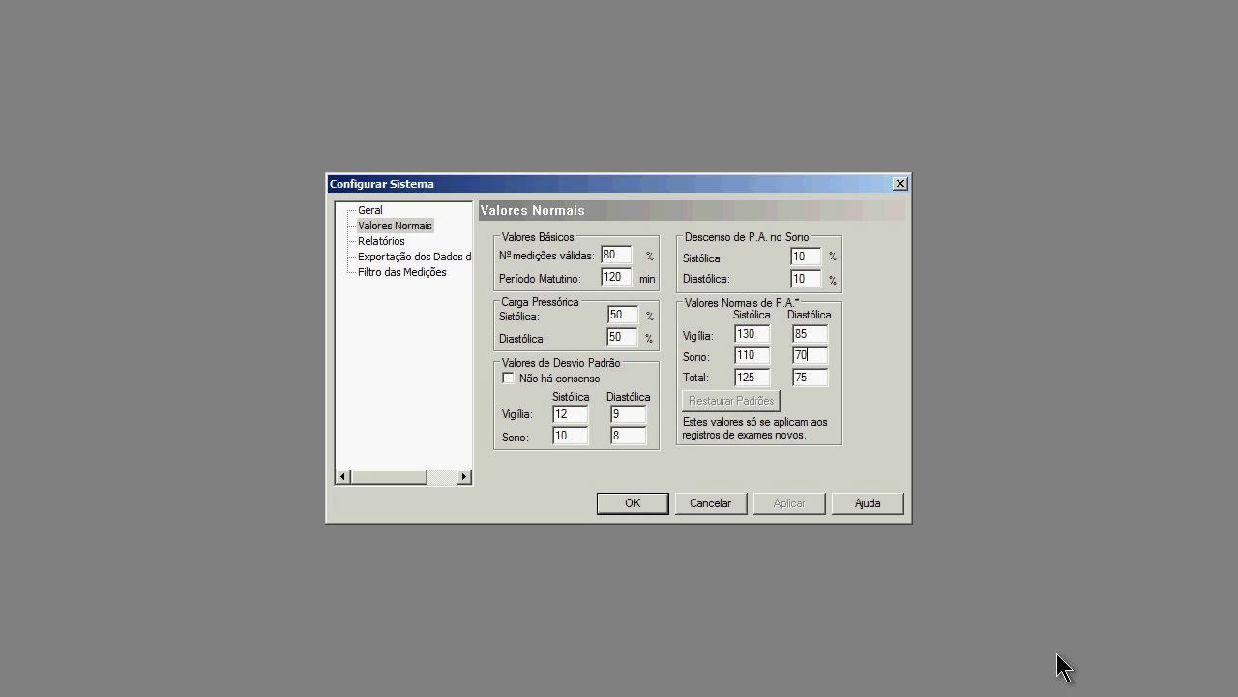
left_click(626, 254)
left_click(811, 257)
Confirm the Configurar Sistema dialog with OK to save the normal-value settings.
left_click(645, 500)
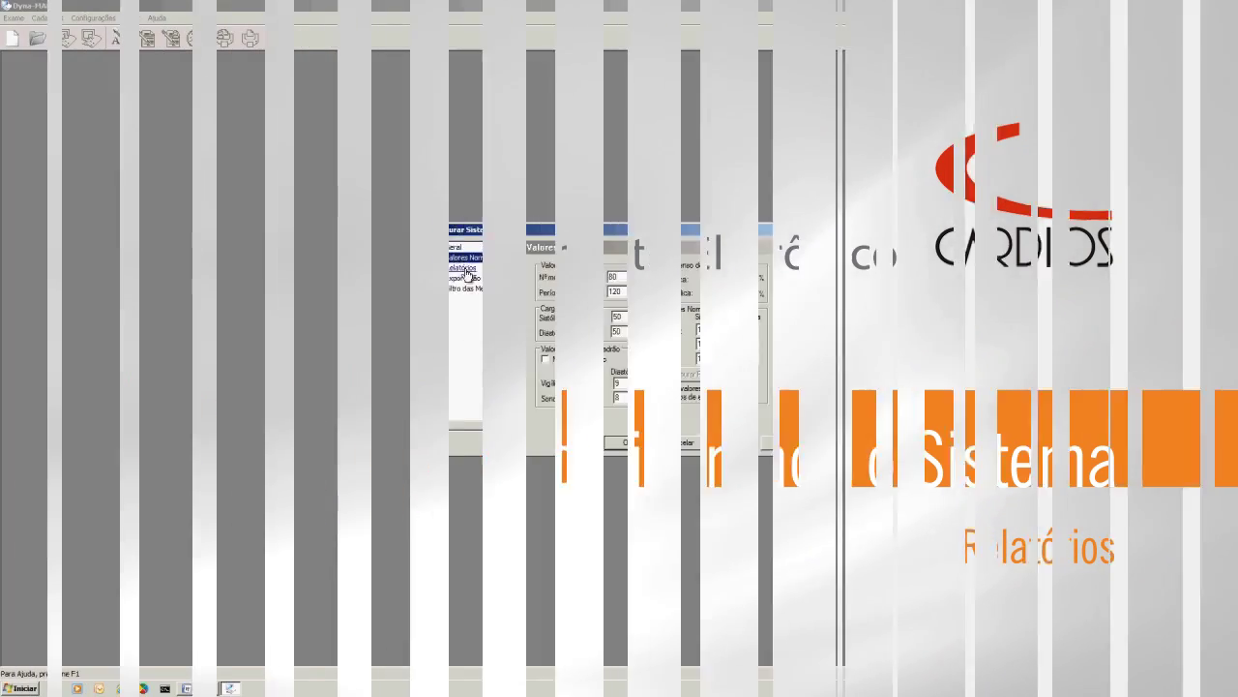
On the Relatórios page, uncheck Gráfico das Pressões and confirm with OK.
left_click(463, 268)
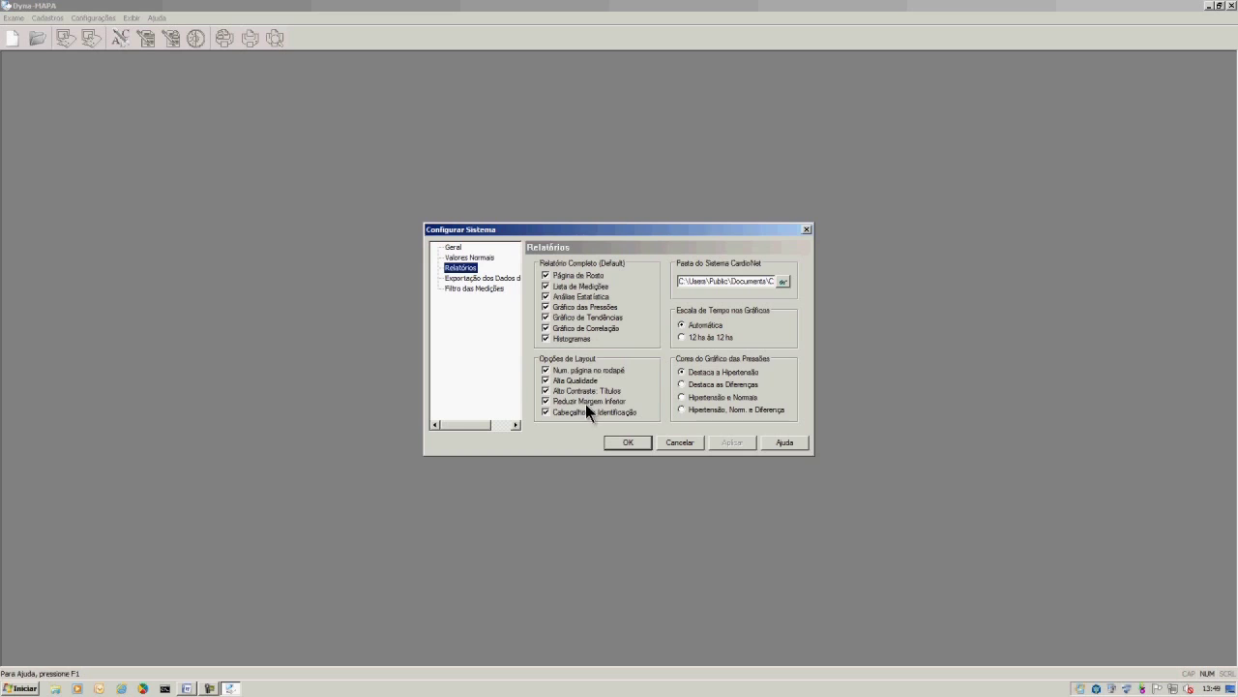
left_click(546, 307)
left_click(628, 442)
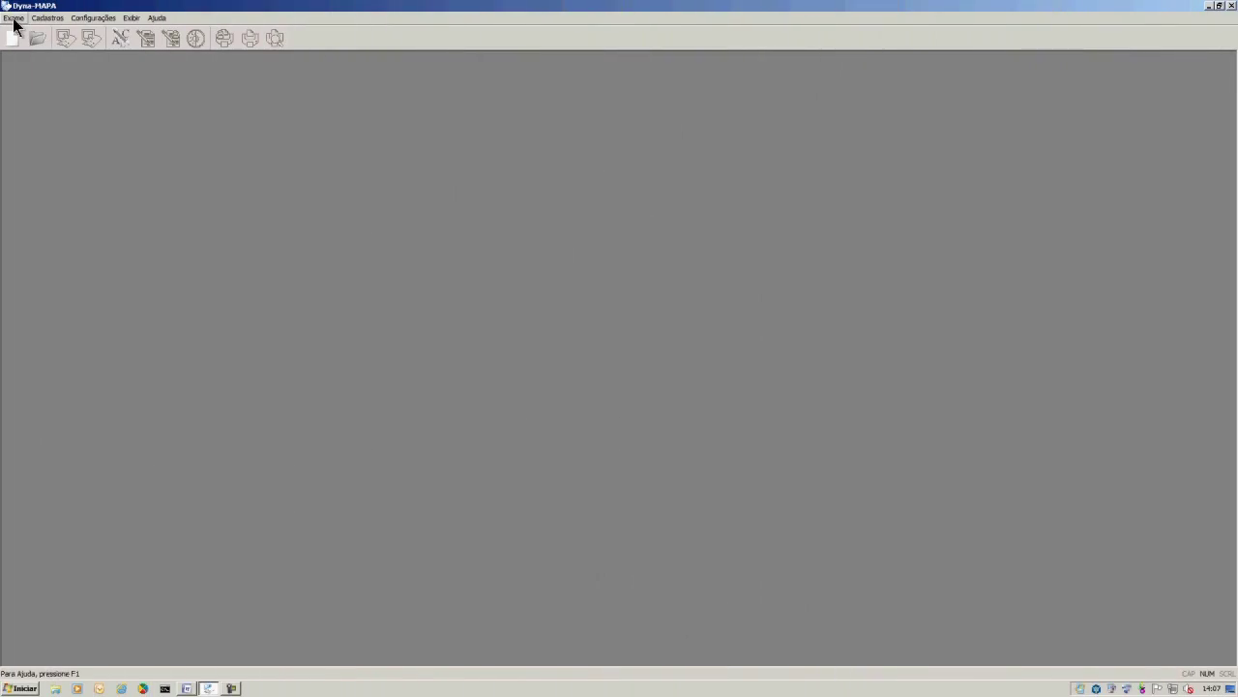
Start a new exam via Exame > Novo and open the form to add an analysing doctor.
left_click(14, 19)
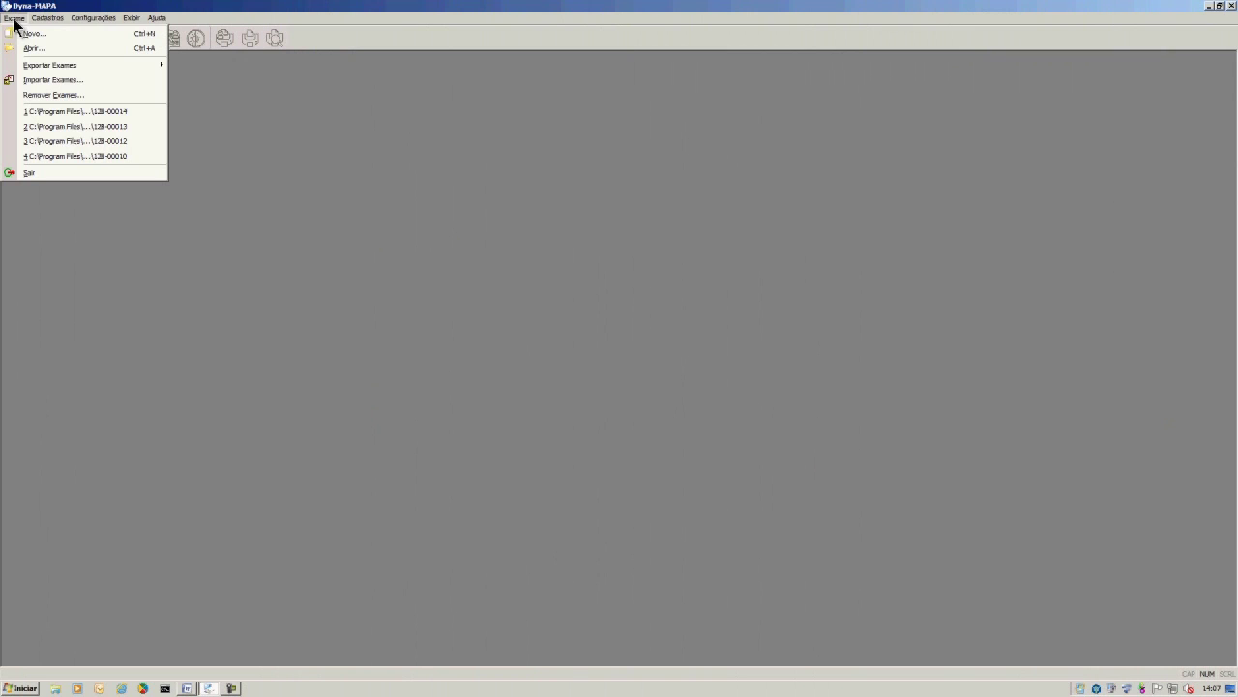
left_click(16, 33)
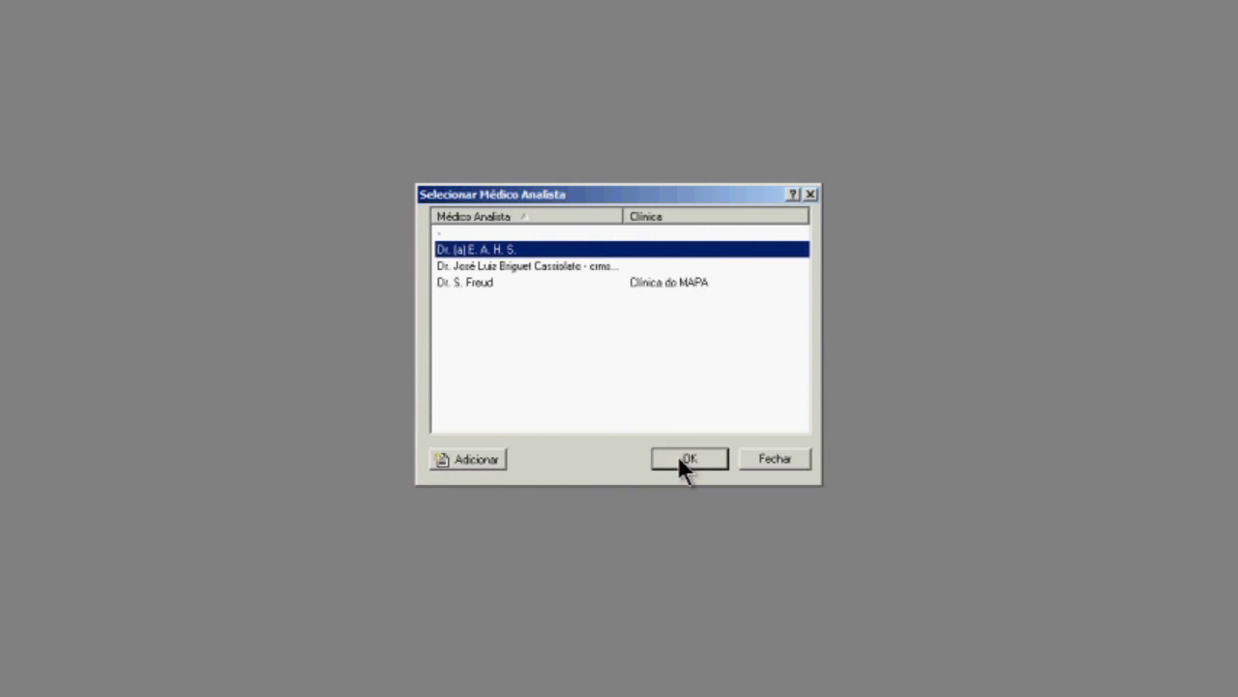
left_click(473, 461)
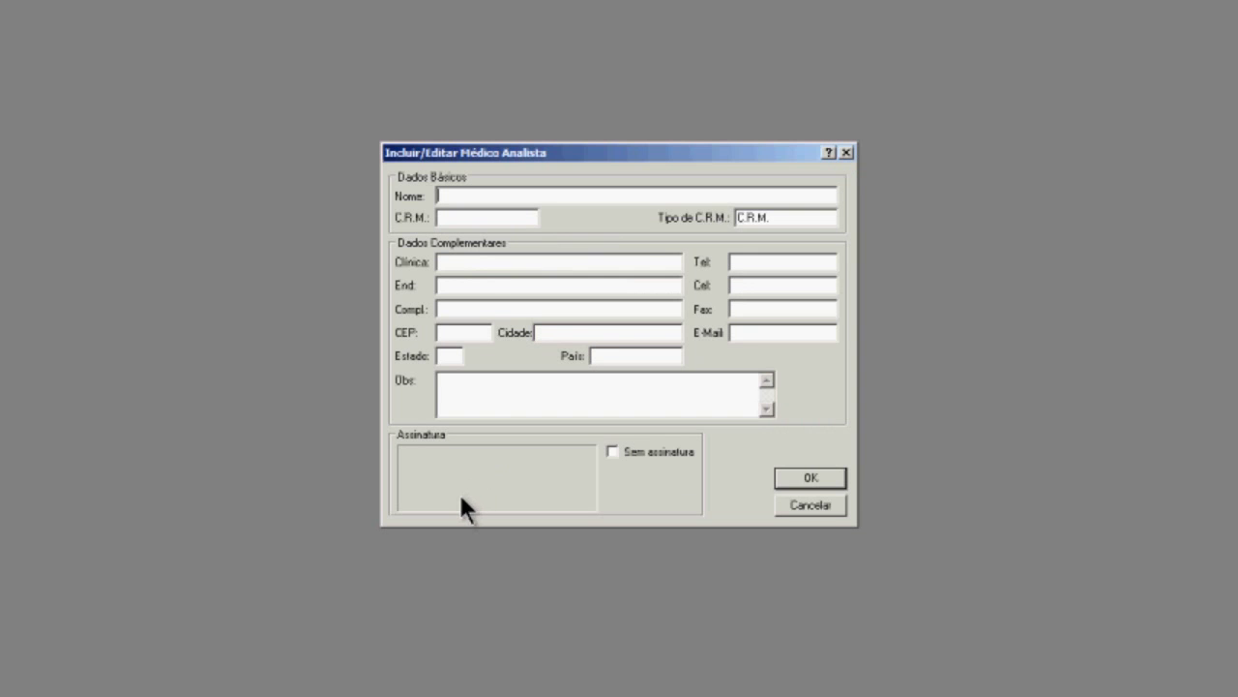
Save the new analysing doctor's name and CRM number, then begin a blank patient record.
left_click(445, 219)
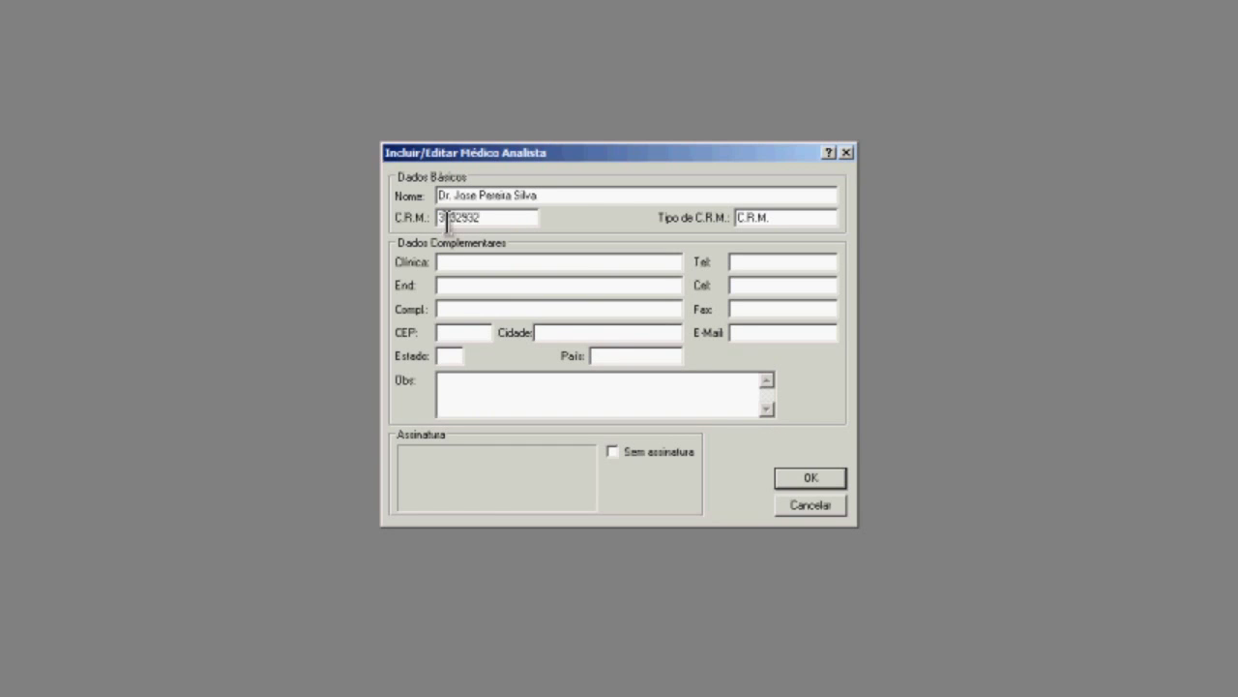
left_click(779, 476)
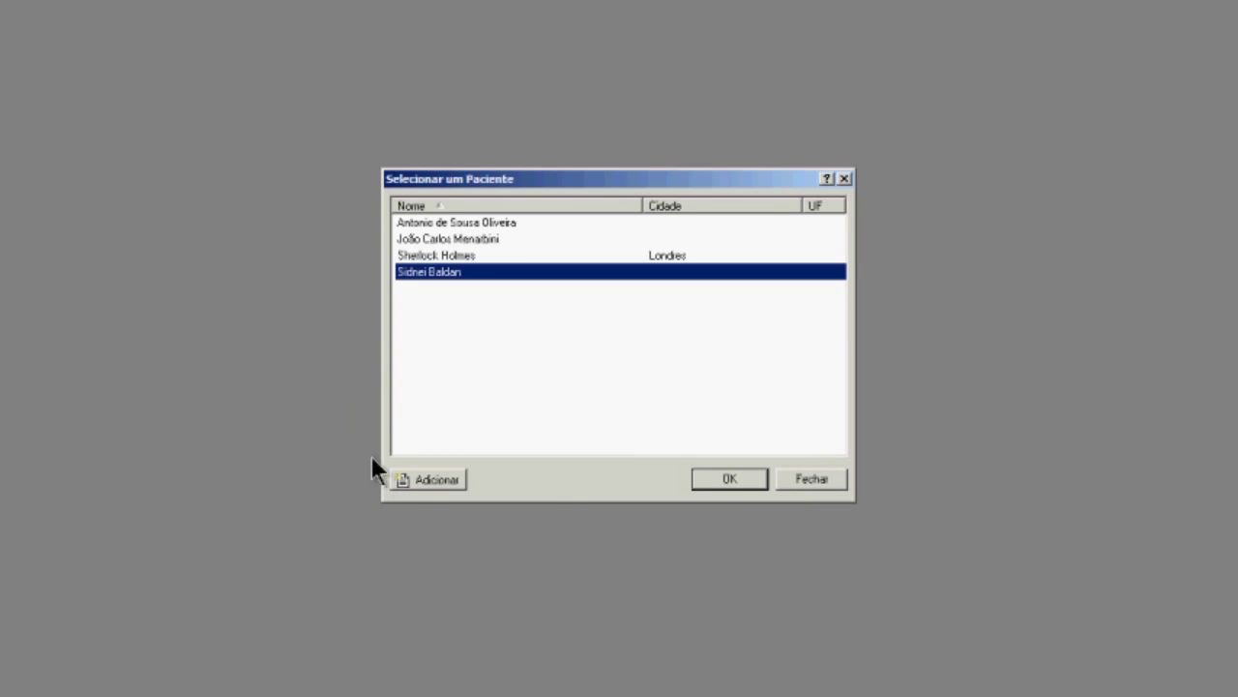
left_click(419, 478)
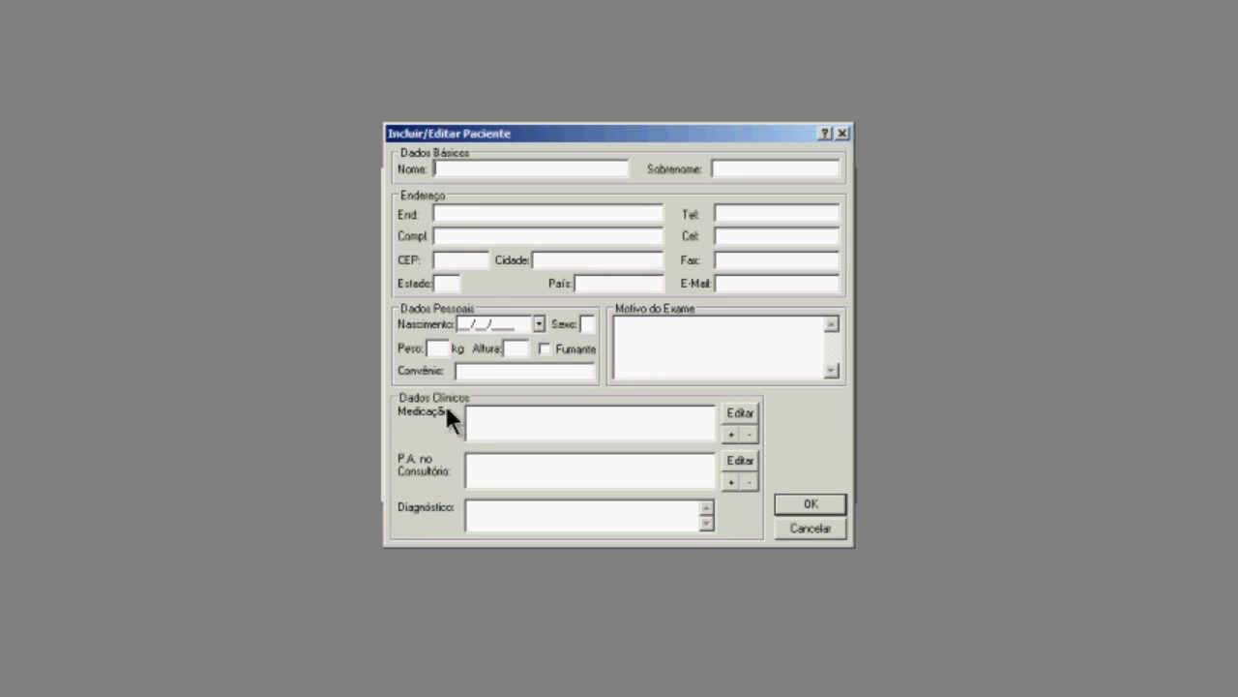
Enter the patient's name, surname and birth date, sex F, weight 60, height 1.70, and mark as smoker.
key("Tab")
left_click(459, 325)
type("10/10/1995")
key("Tab")
type("F")
key("Tab")
type("60")
key("Tab")
type("1.70")
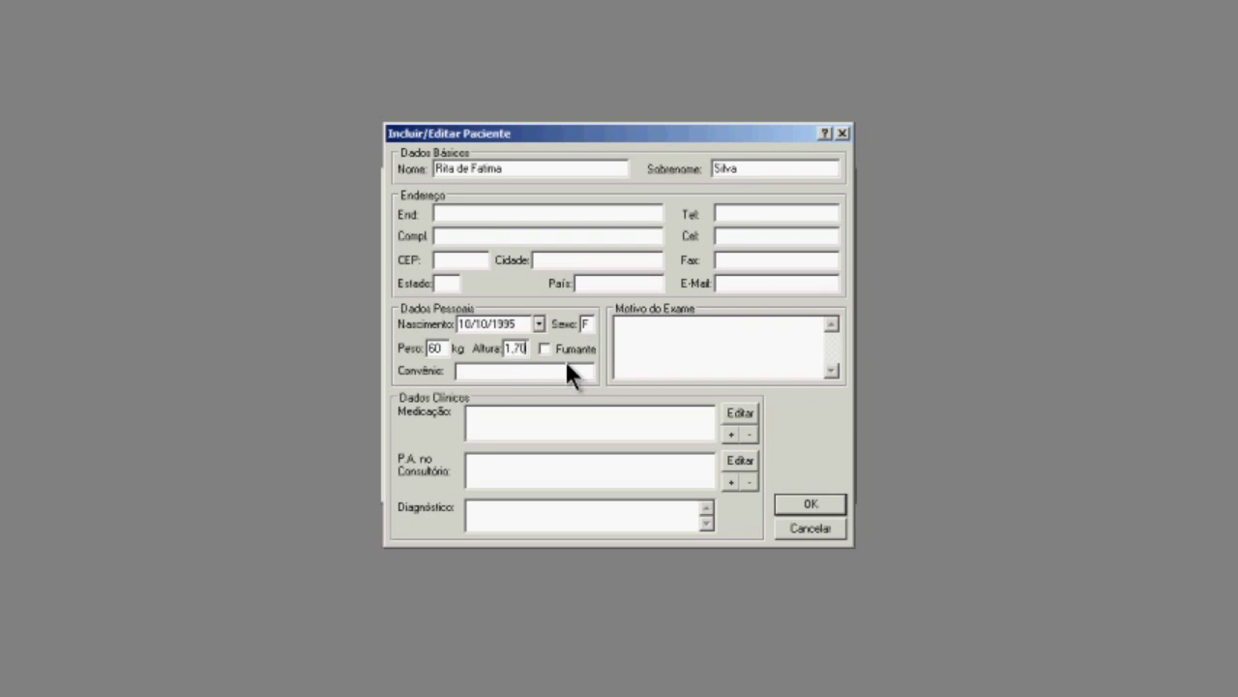
left_click(546, 350)
Set the exam reason to 'Picos hipertensivos' and add Atenolol 50 mg as medication.
left_click(662, 335)
type("Picos hipertensivos")
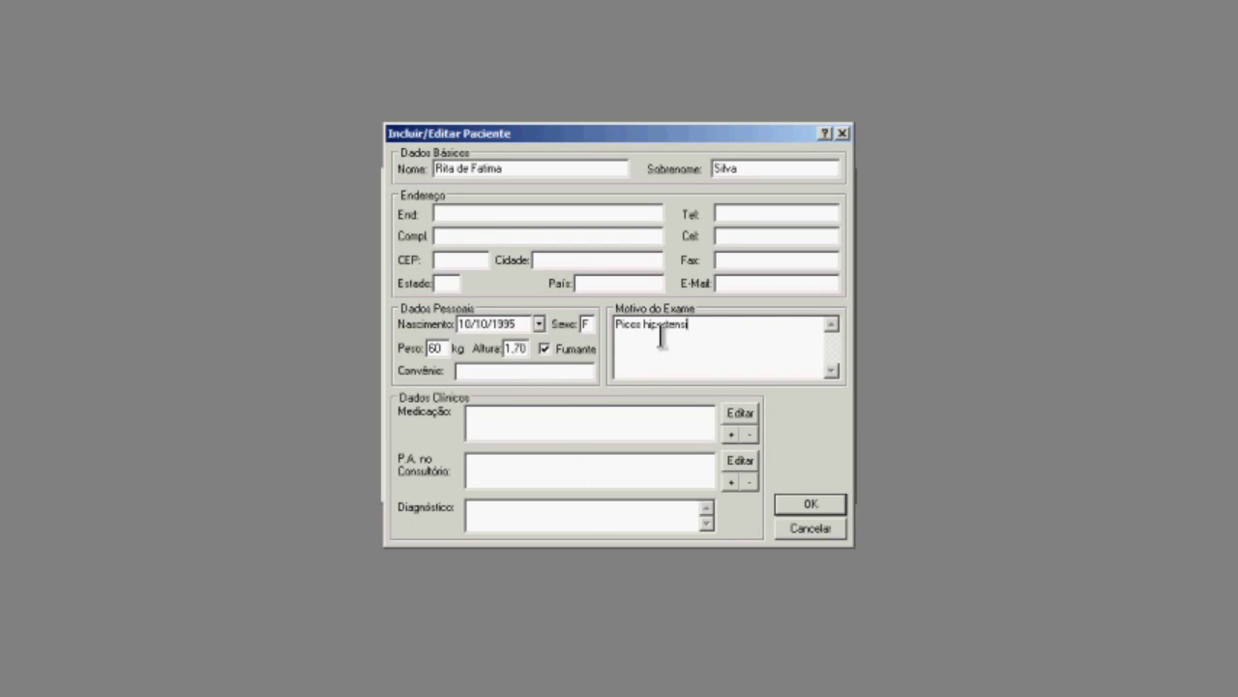
left_click(738, 414)
left_click(634, 299)
left_click(577, 355)
left_click(639, 298)
left_click(558, 316)
left_click(550, 322)
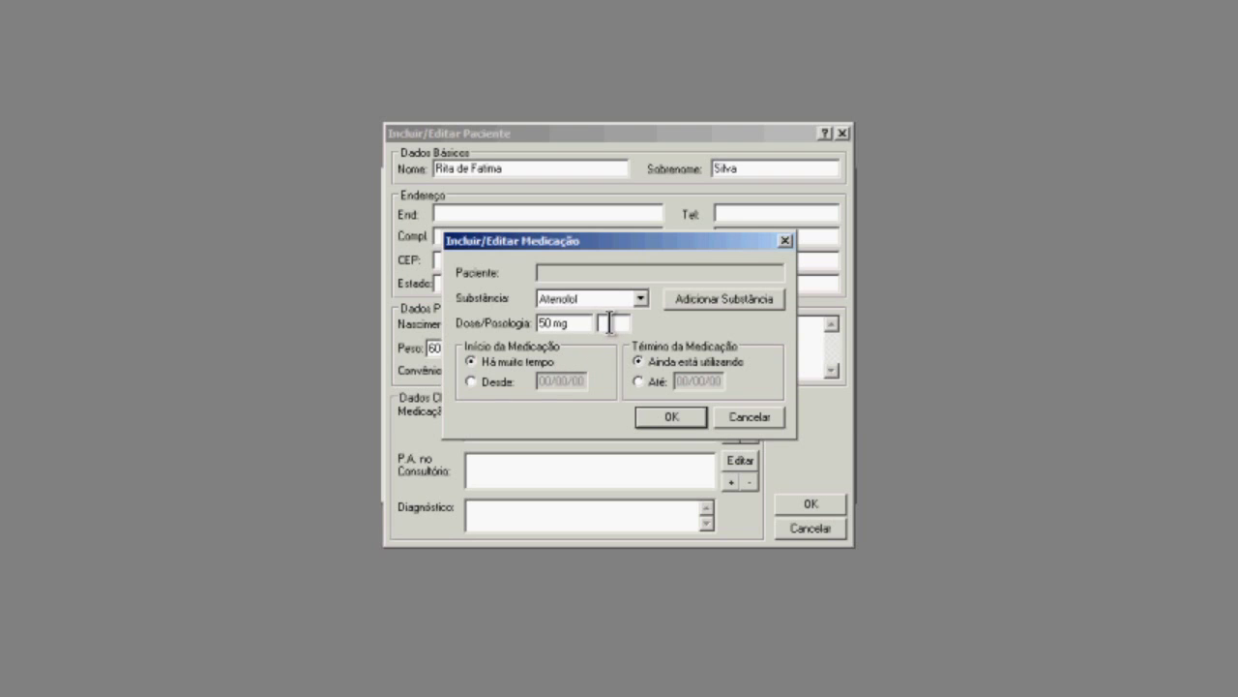
left_click(668, 418)
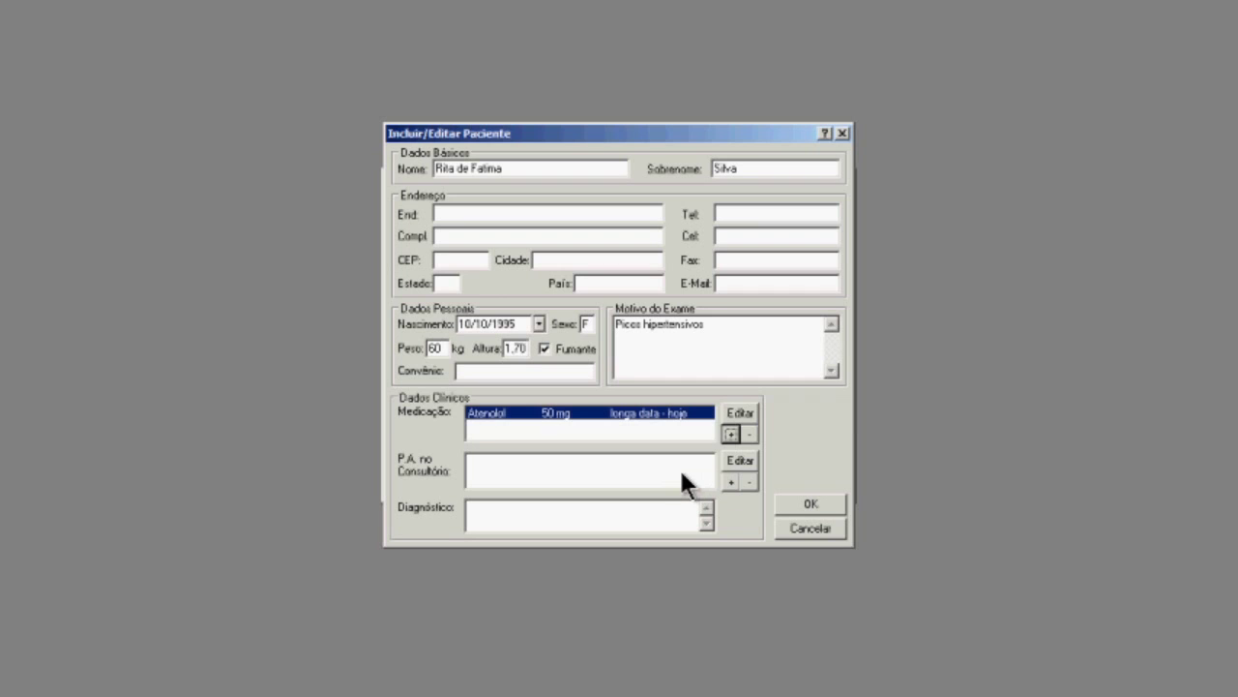
Add an office reading of 120/80 at 95 bpm and save the patient record.
left_click(731, 481)
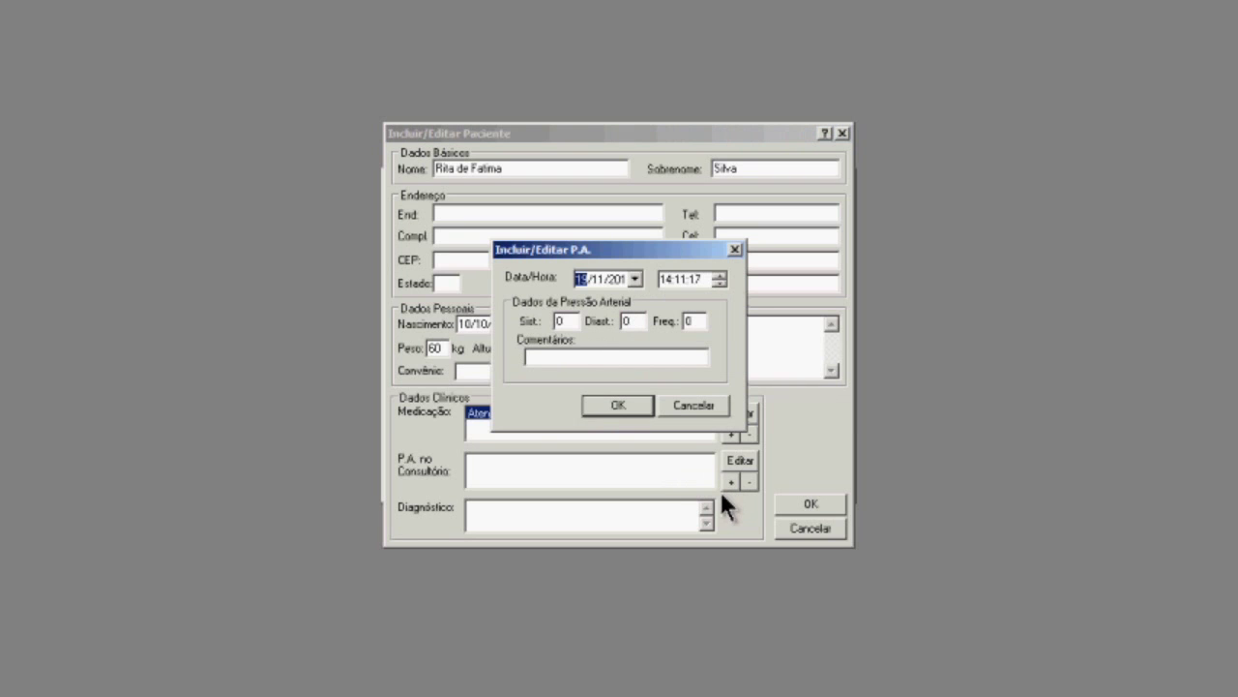
double_click(566, 320)
type("120")
key("Tab")
type("80 ")
type("95")
left_click(630, 397)
left_click(486, 513)
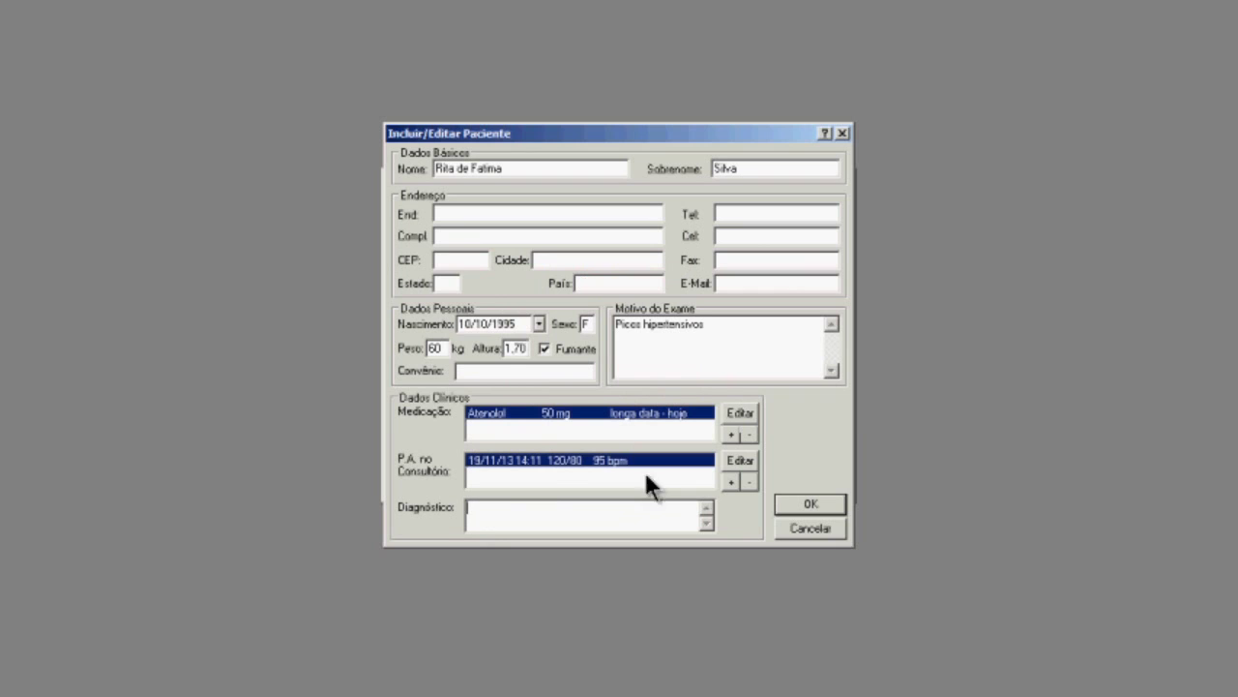
left_click(819, 504)
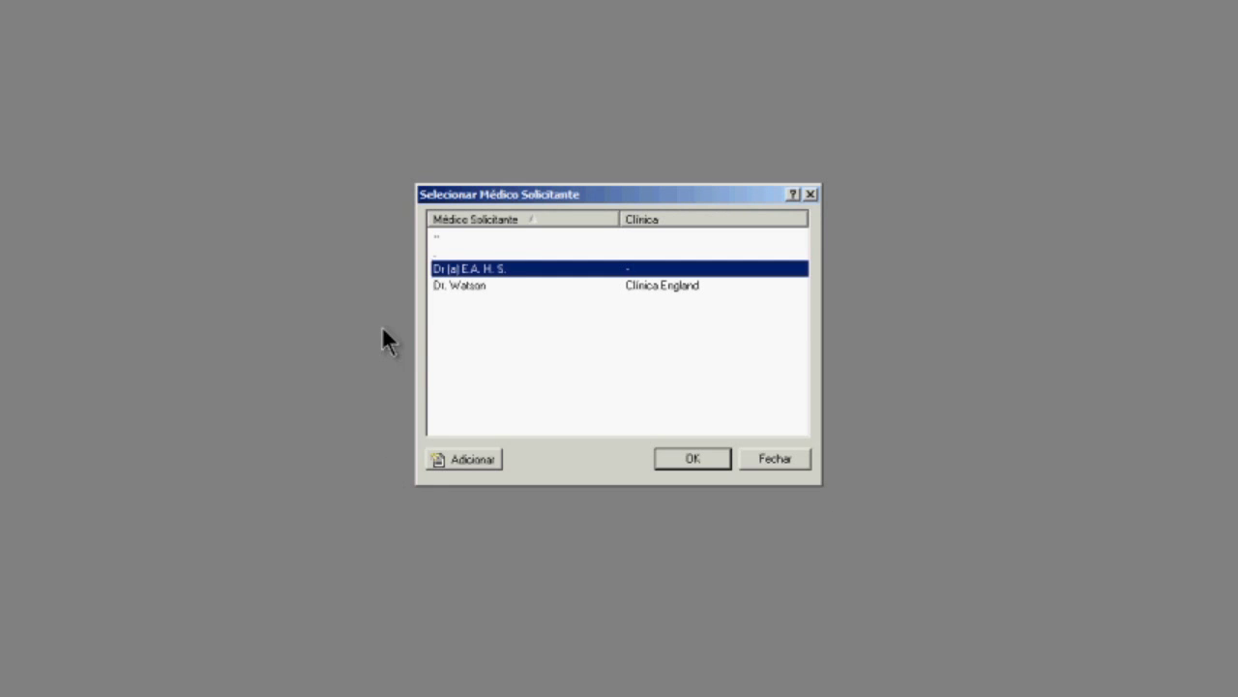
Add a new requesting doctor with name and CRM number and save it.
left_click(451, 286)
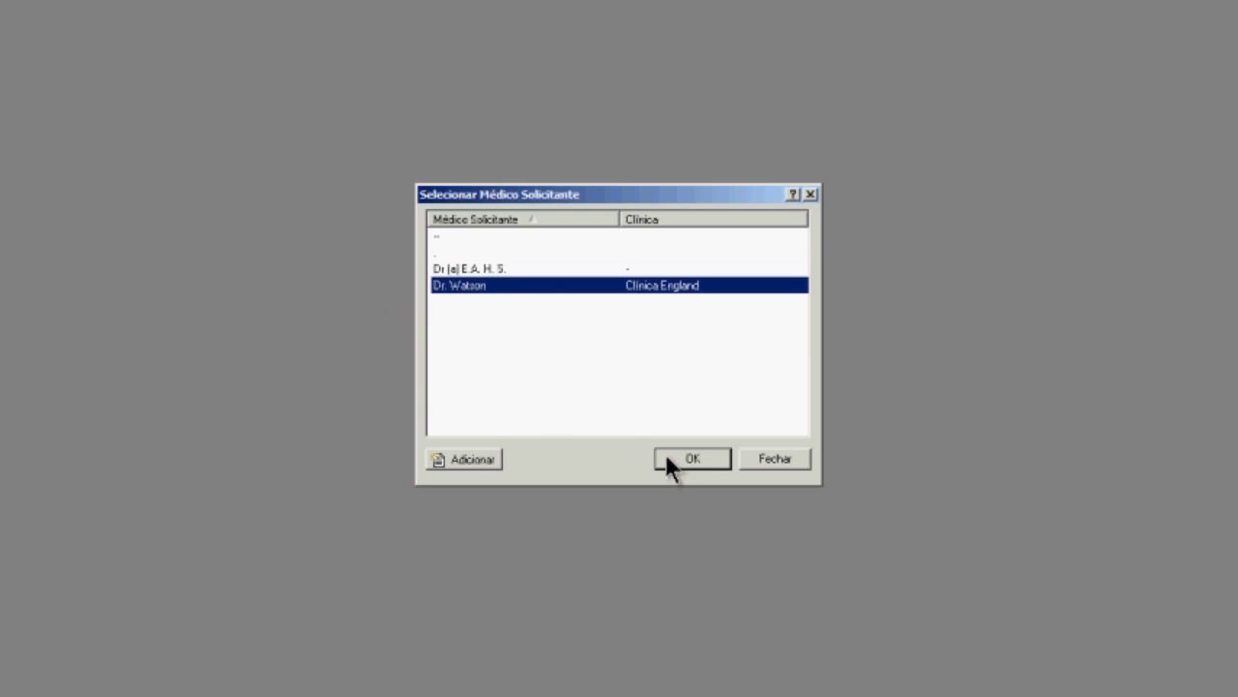
left_click(465, 458)
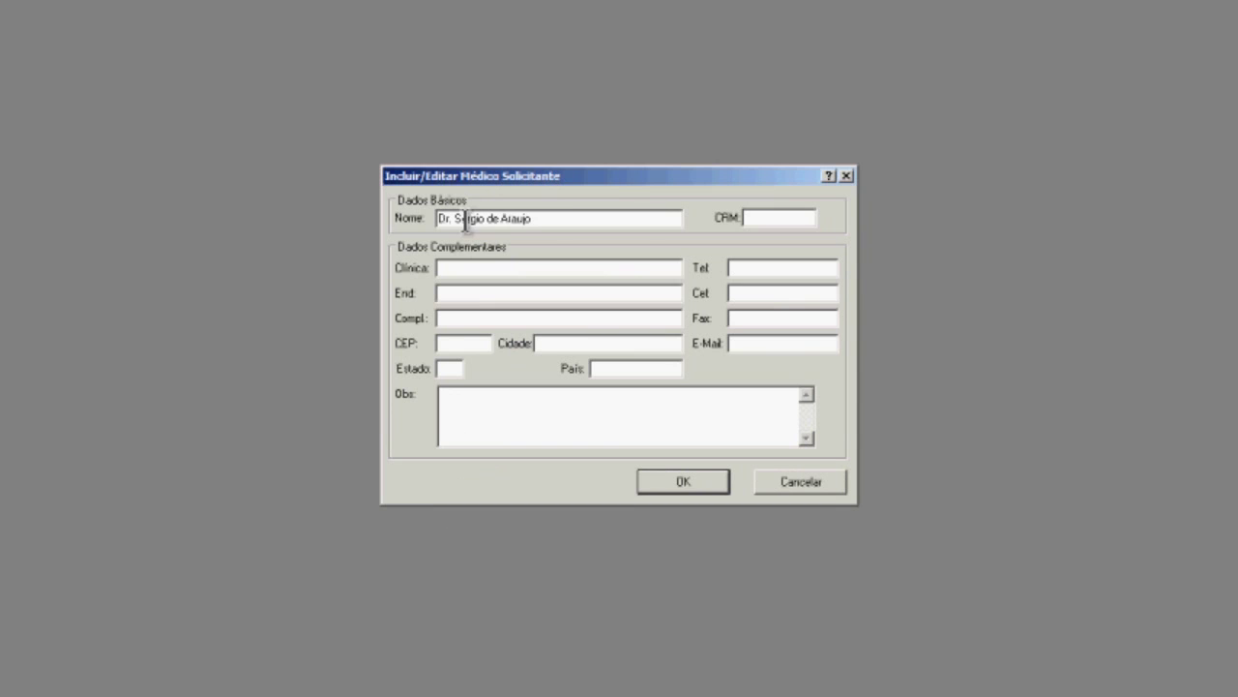
left_click(767, 220)
type("99999")
left_click(691, 480)
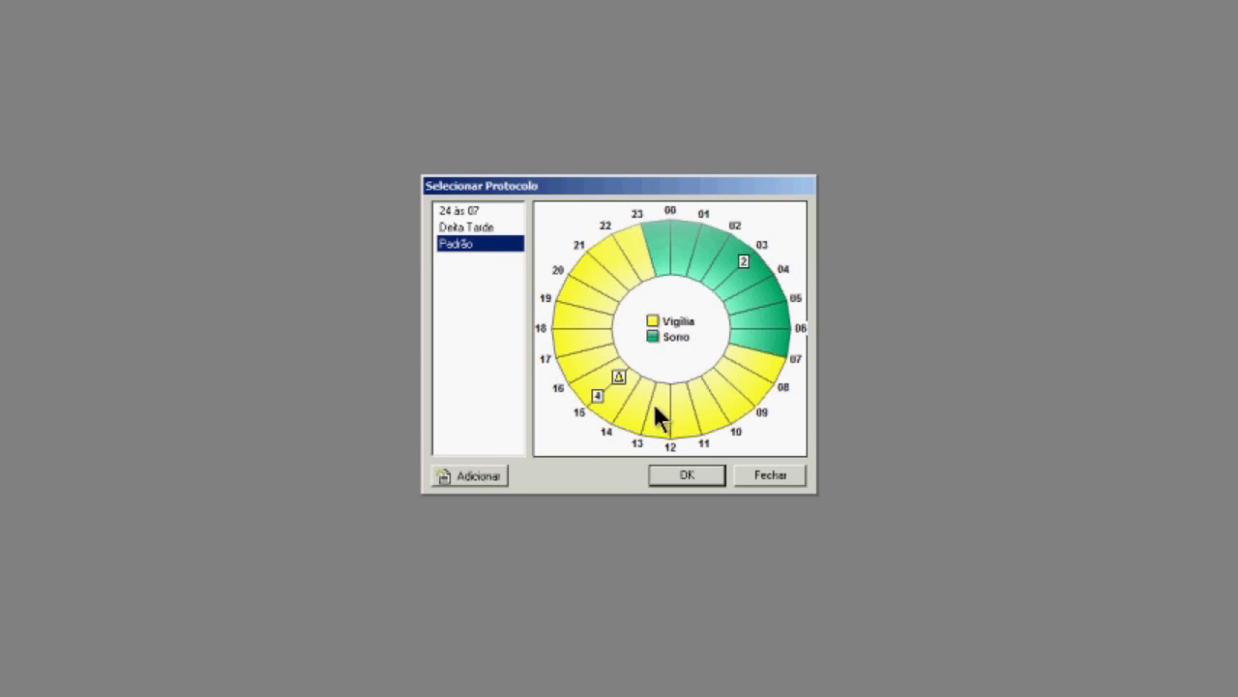
Choose Adicionar in Selecionar Protocolo to open a blank Parâmetros do Protocolo form.
left_click(479, 478)
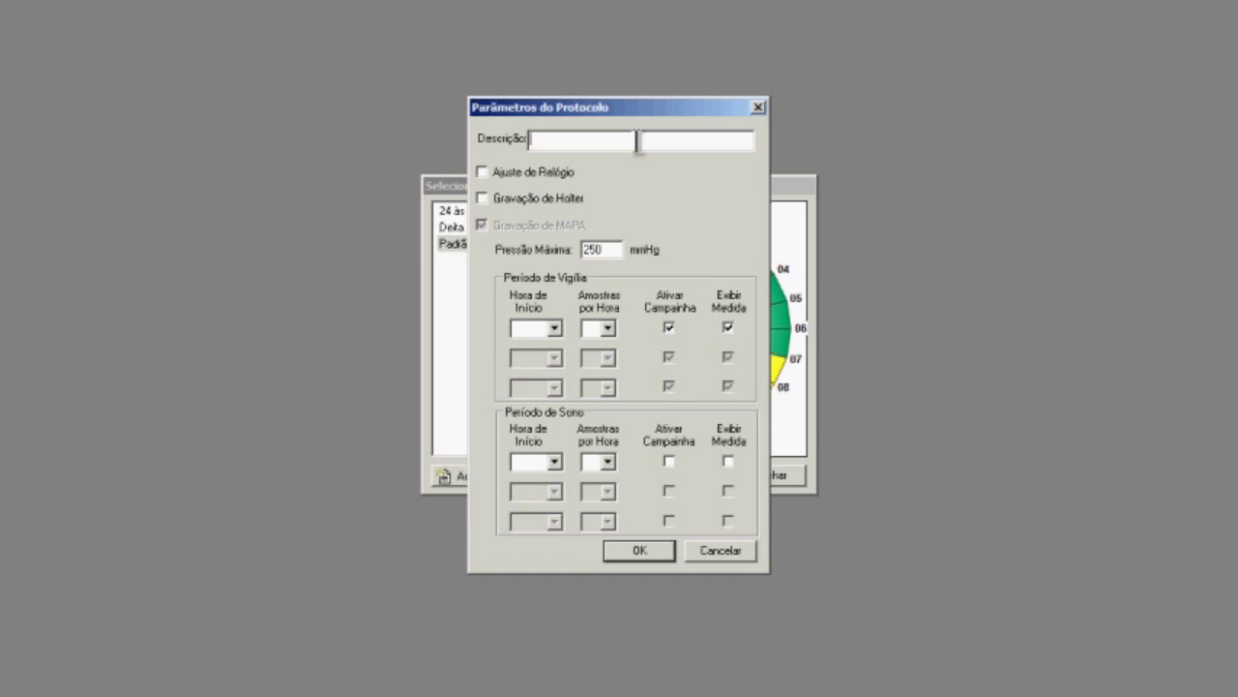
Name the new protocol 'invertida' with the wake period starting at 17 h, 4 readings per hour.
type("invertida")
left_click(554, 328)
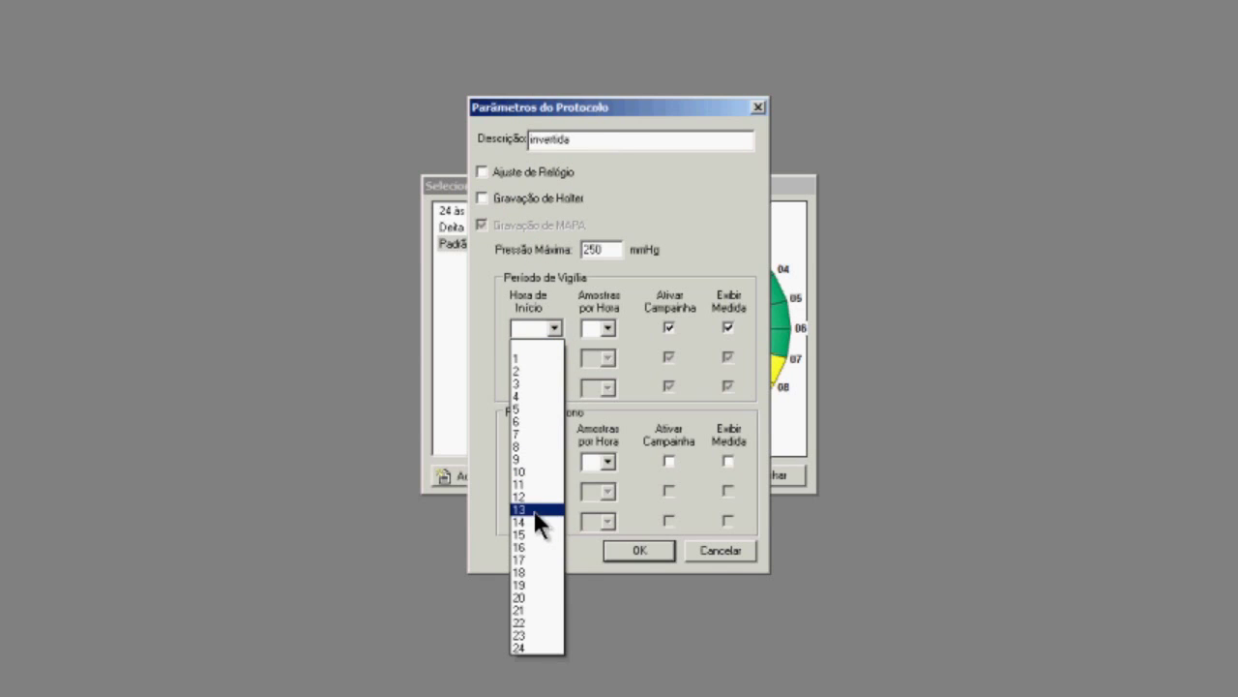
left_click(537, 559)
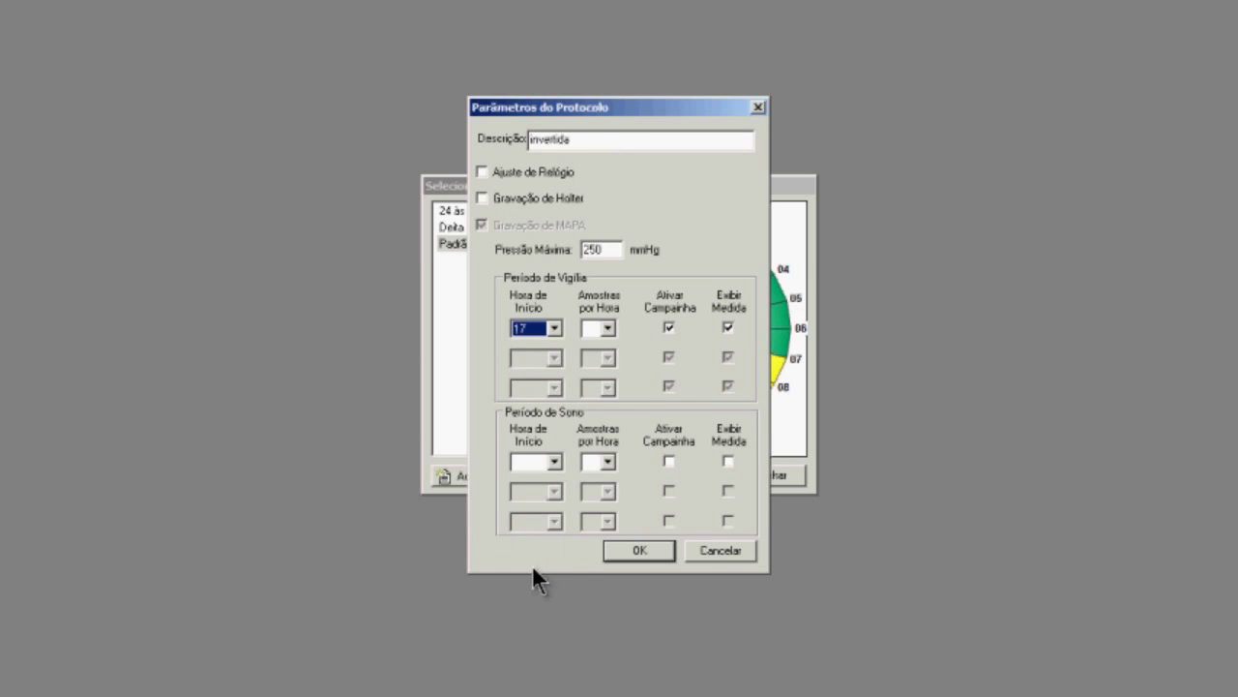
left_click(608, 329)
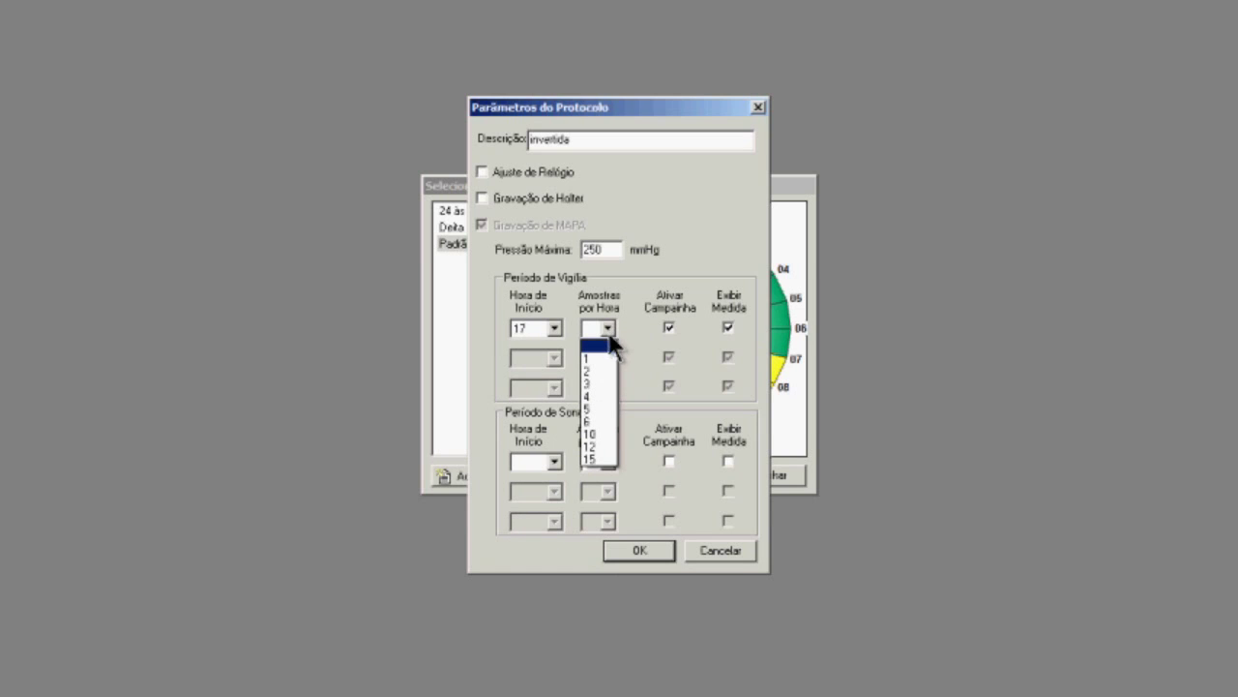
left_click(593, 396)
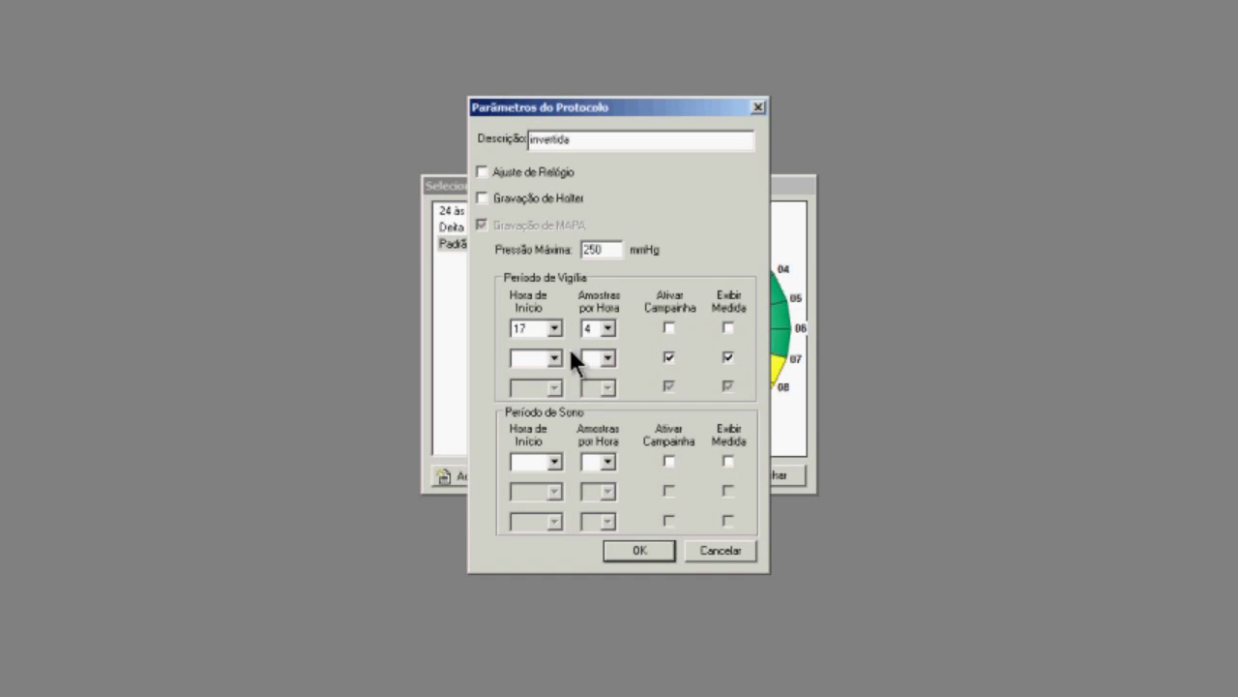
Start the sleep period at 9 h with 2 readings per hour and save the protocol.
left_click(554, 463)
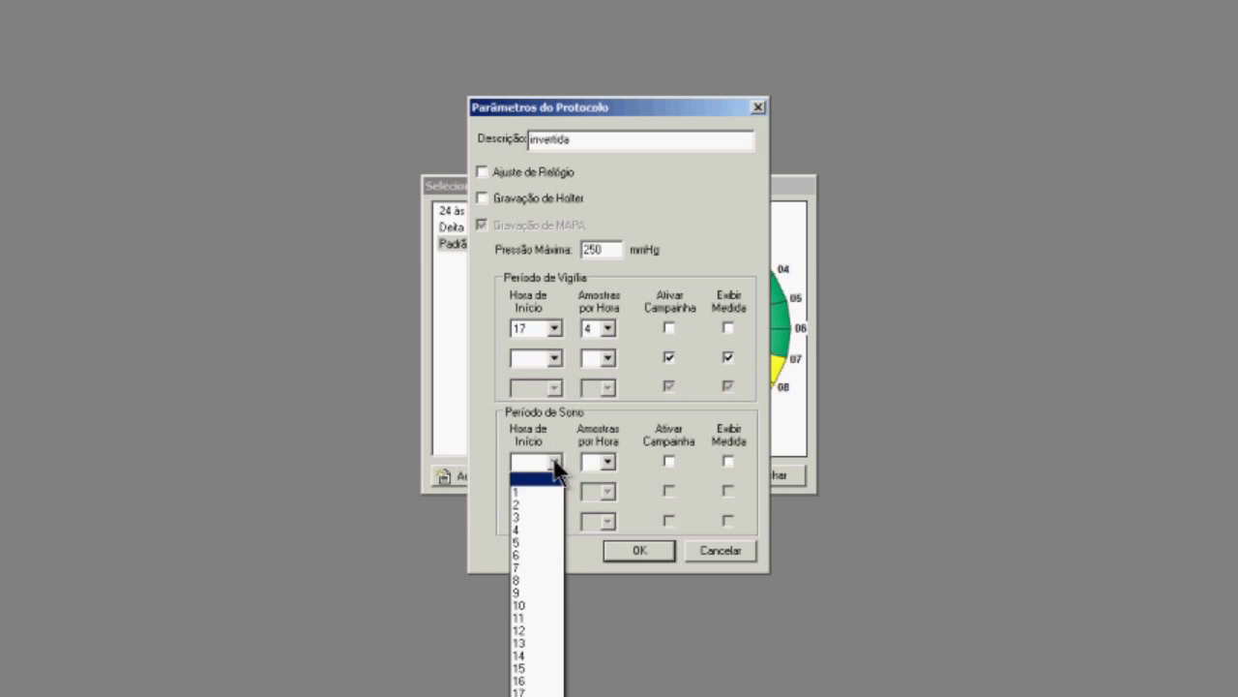
left_click(534, 589)
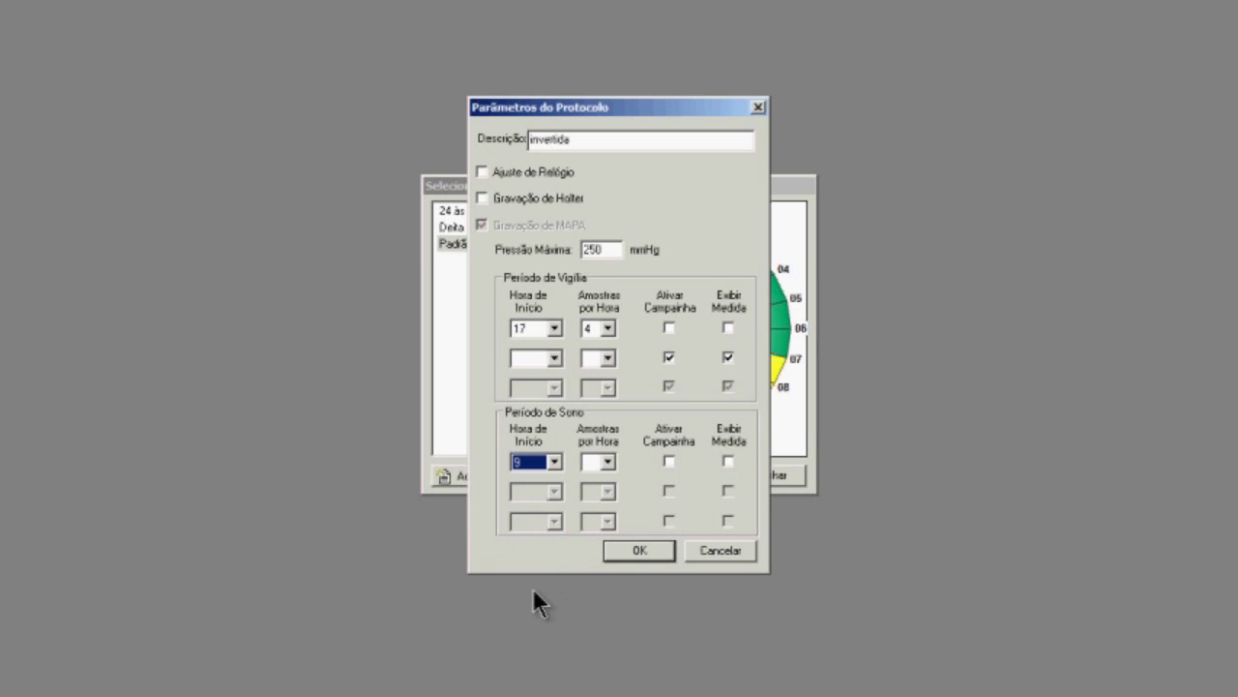
left_click(608, 462)
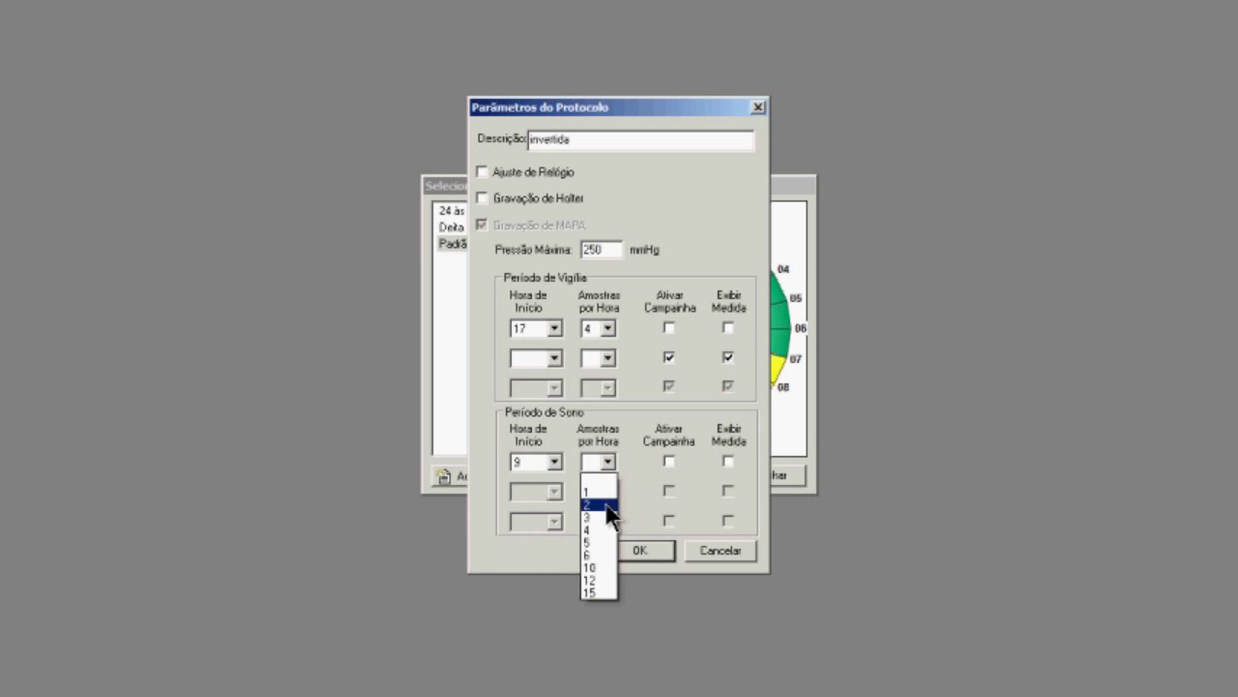
left_click(605, 504)
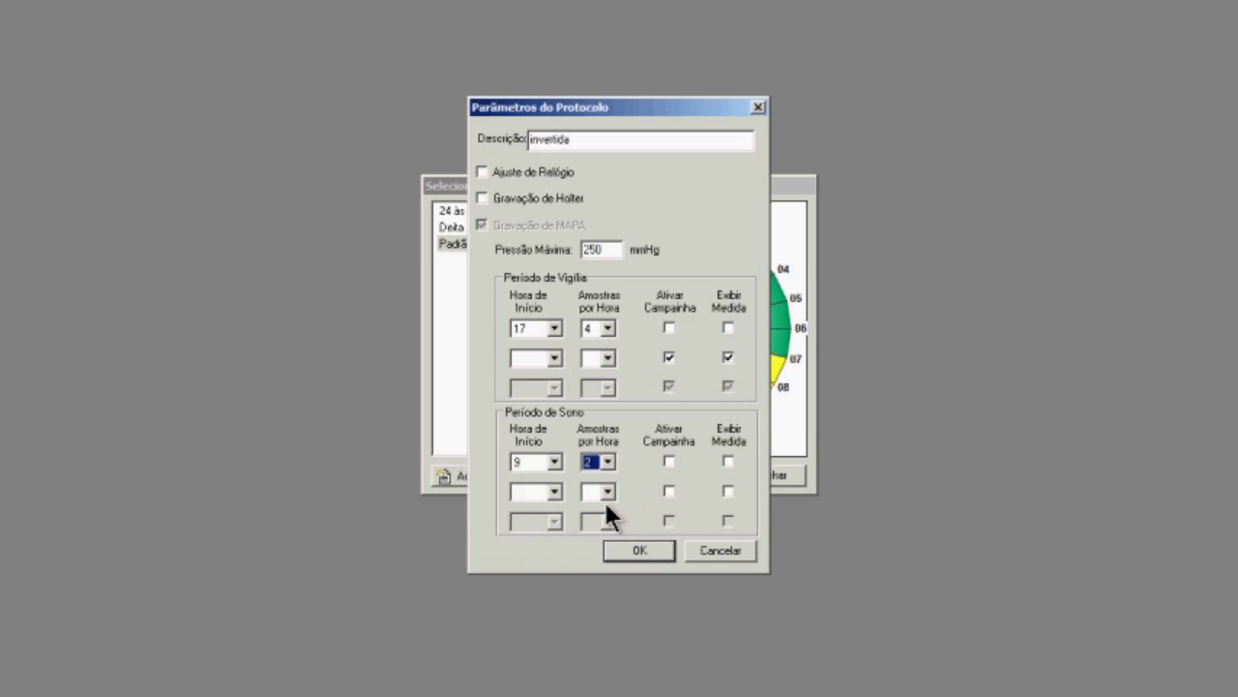
left_click(670, 461)
left_click(640, 546)
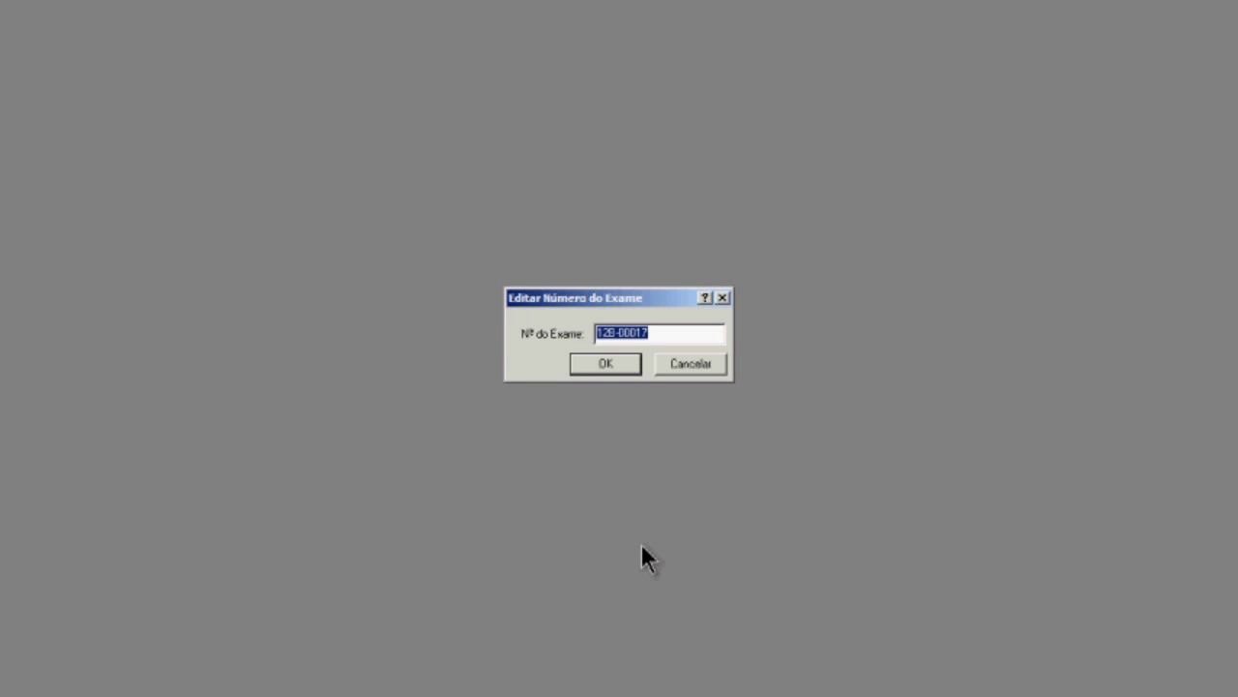
Keep the proposed exam number and open the new exam.
left_click_drag(658, 333, 534, 324)
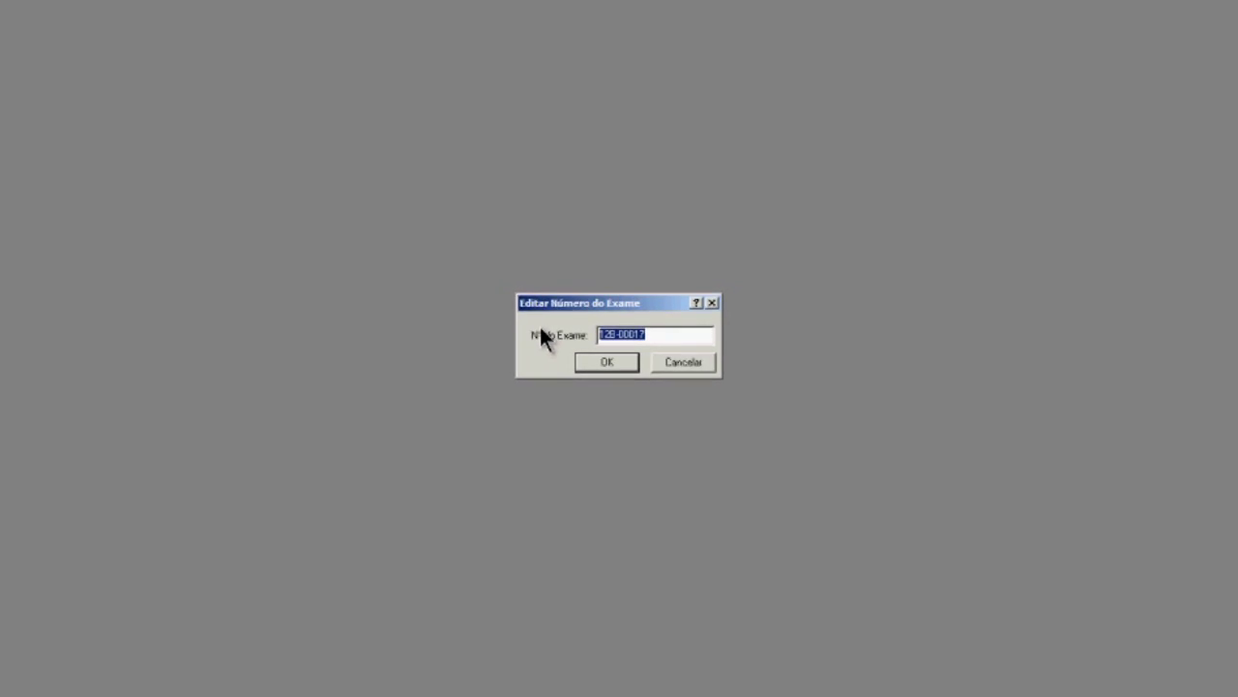
left_click(606, 361)
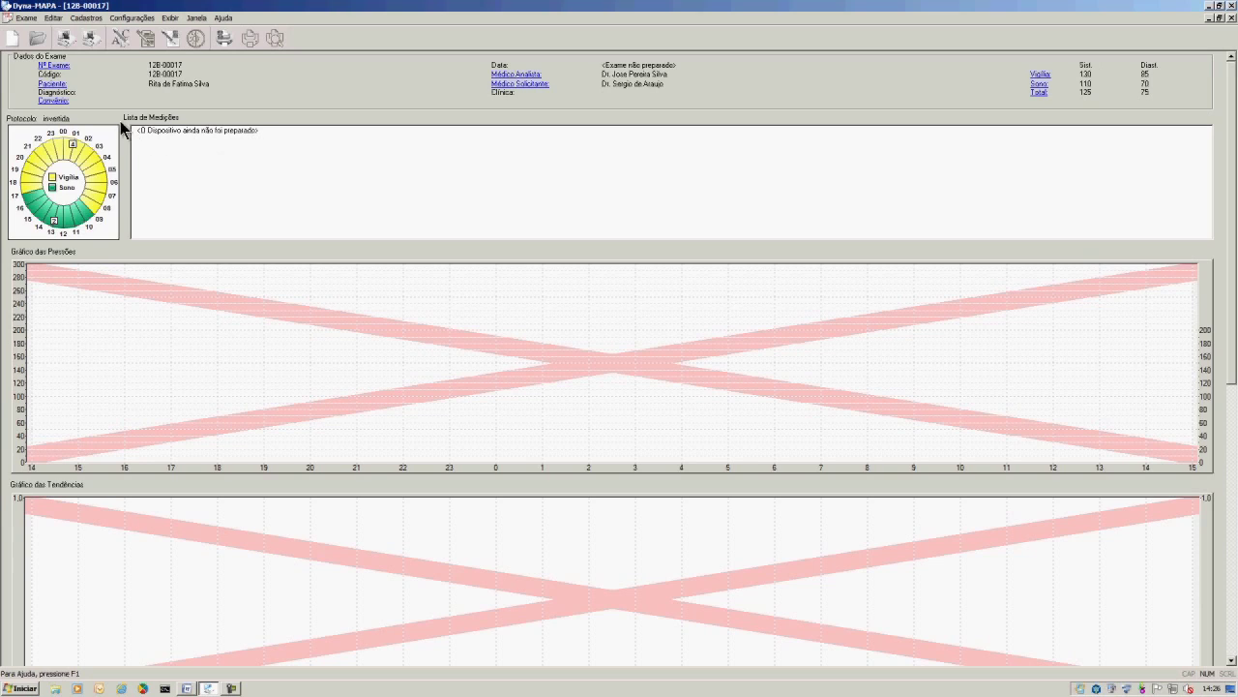
Print the Diário do Paciente via Exame > Imprimir on the HPLJ1320 printer.
left_click(33, 19)
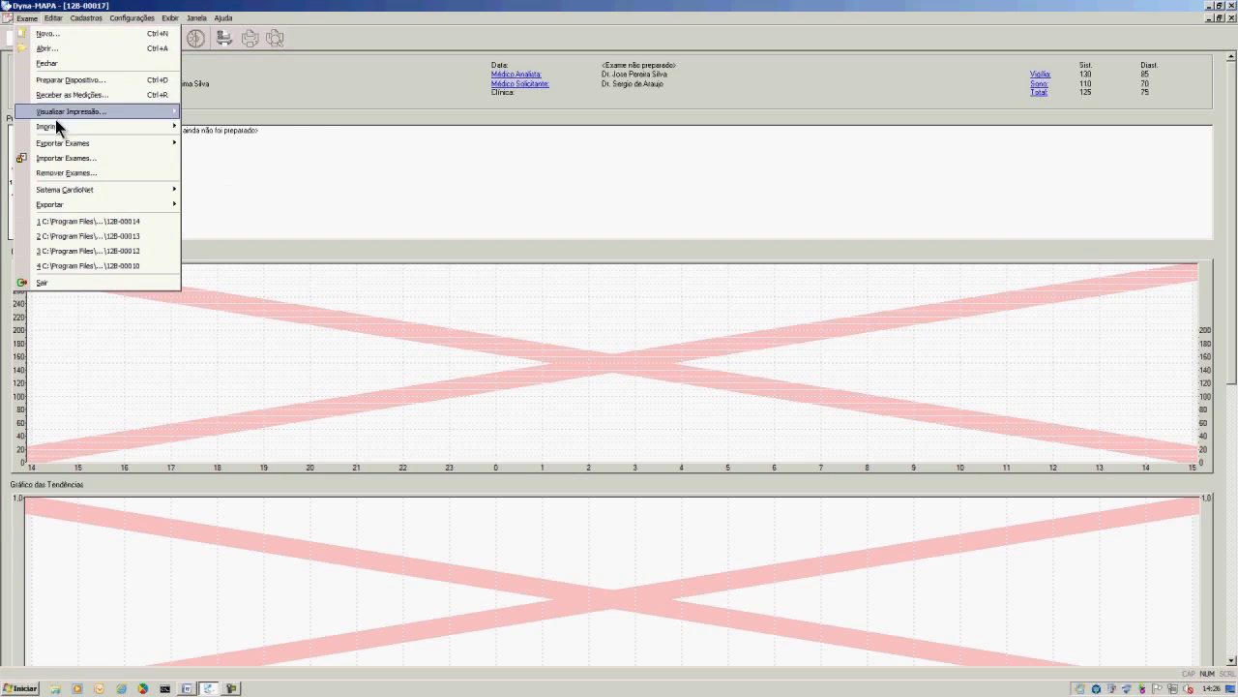
mouse_move(55, 126)
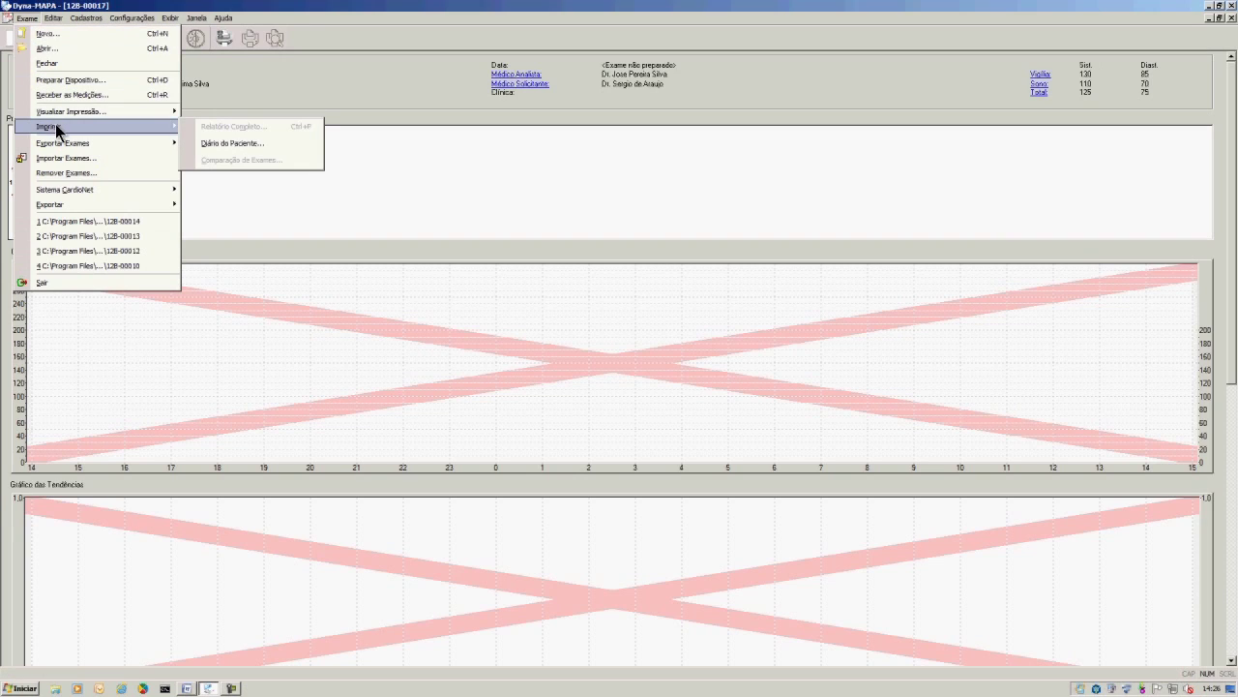
left_click(229, 145)
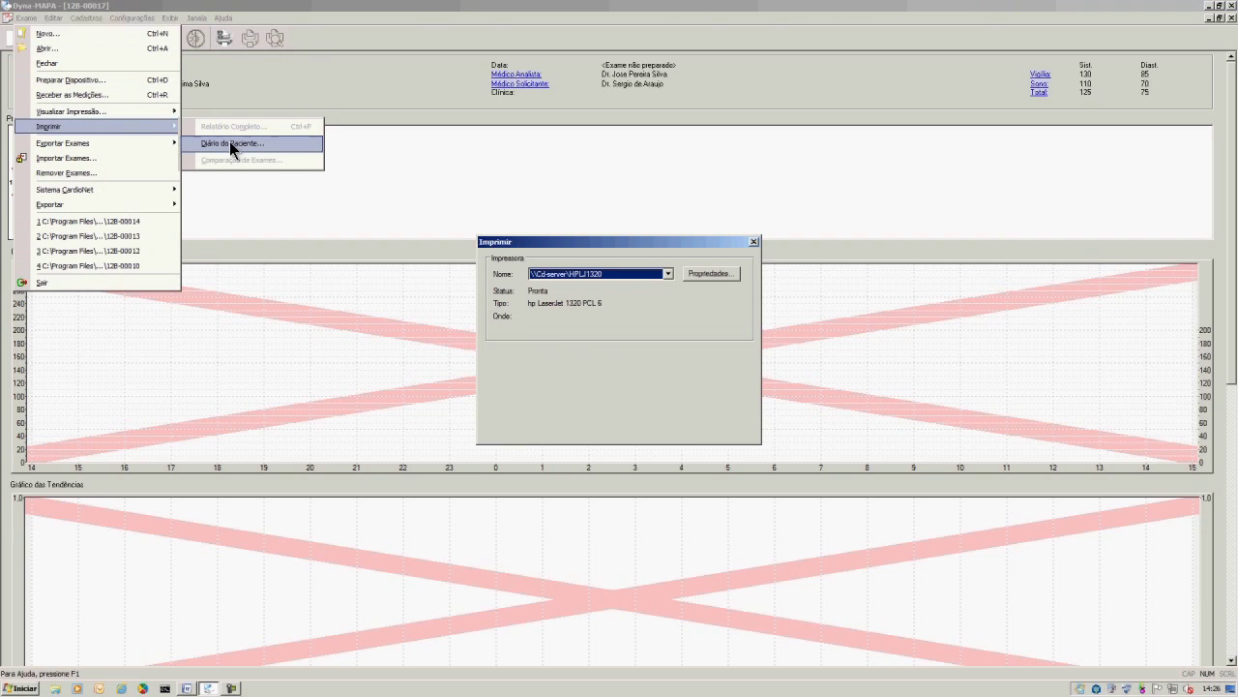
left_click(661, 274)
left_click(642, 290)
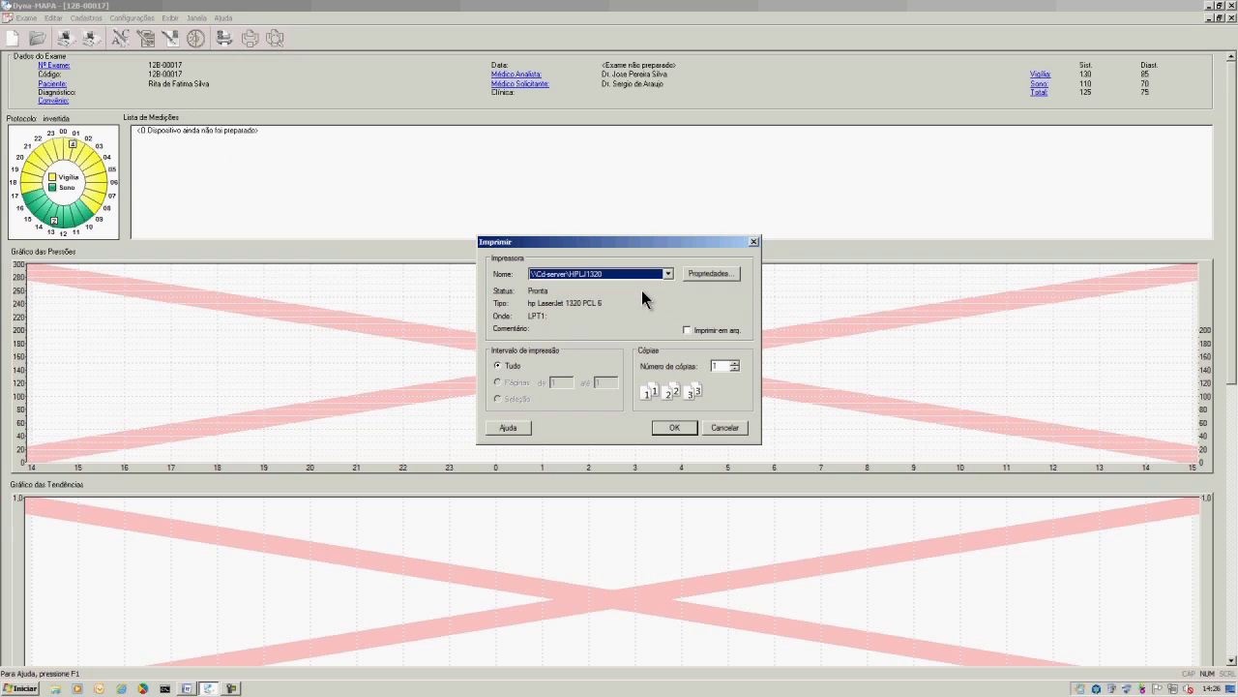
left_click(671, 428)
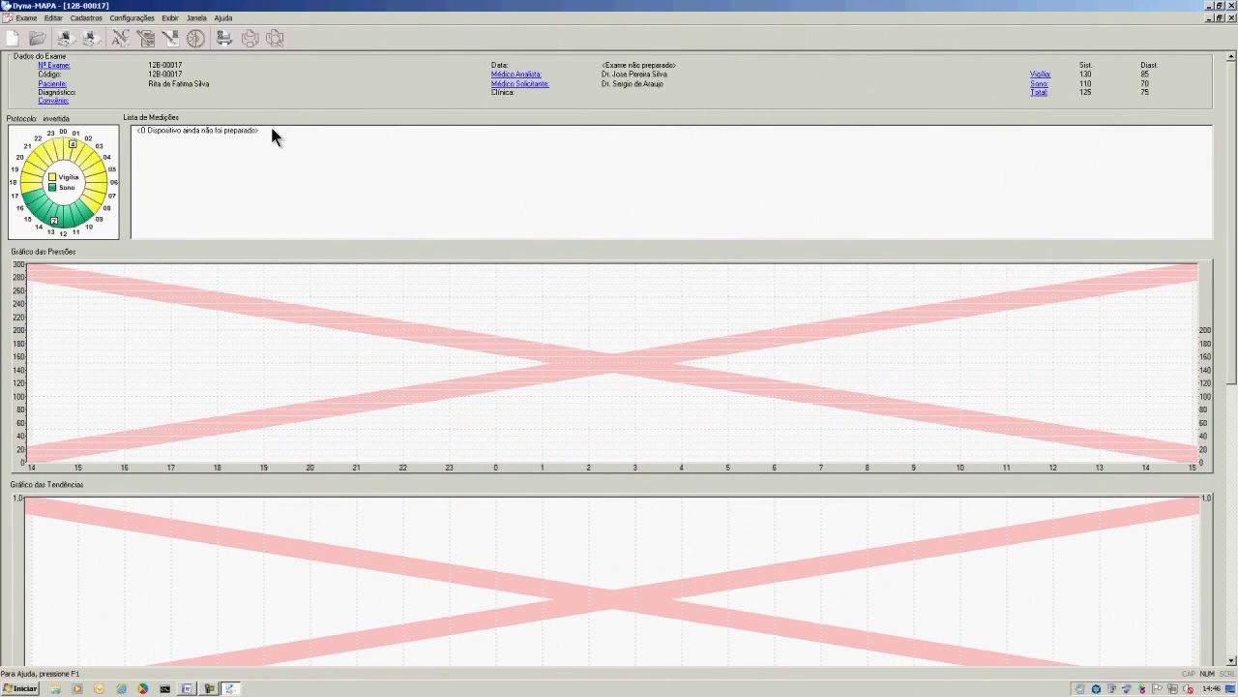
Prepare the Dyna-MAPA+ device via Exame > Preparar Dispositivo and confirm the connection warning.
left_click(26, 18)
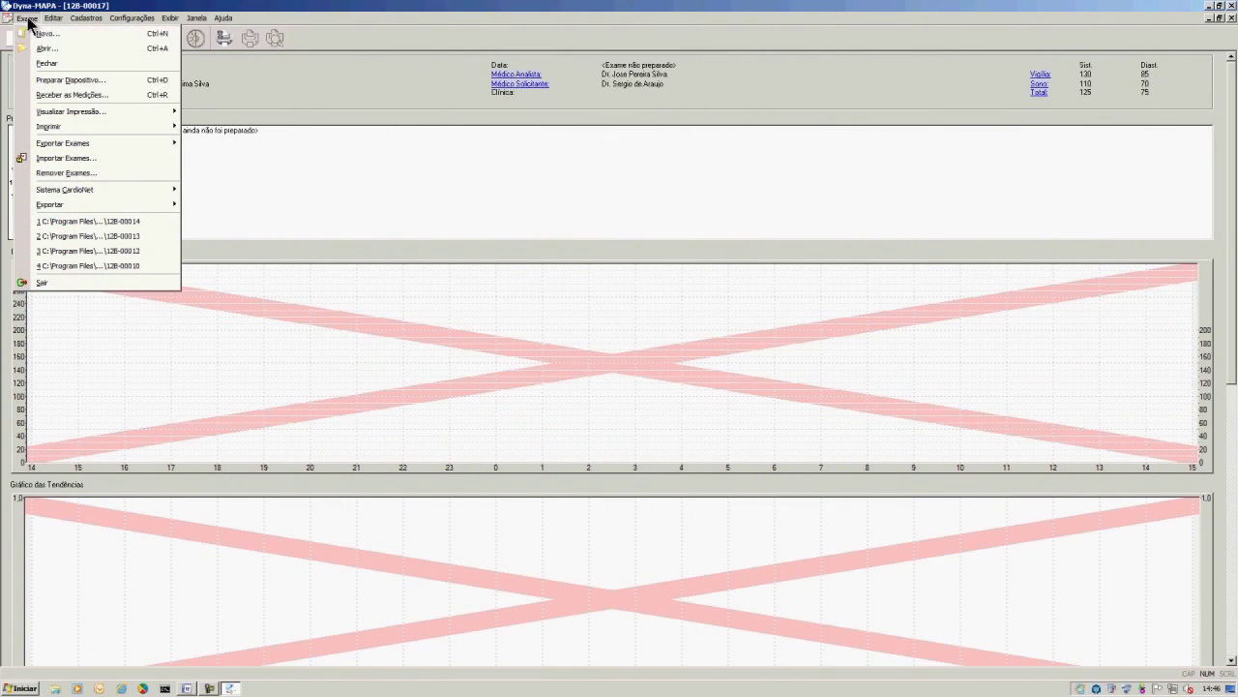
left_click(58, 81)
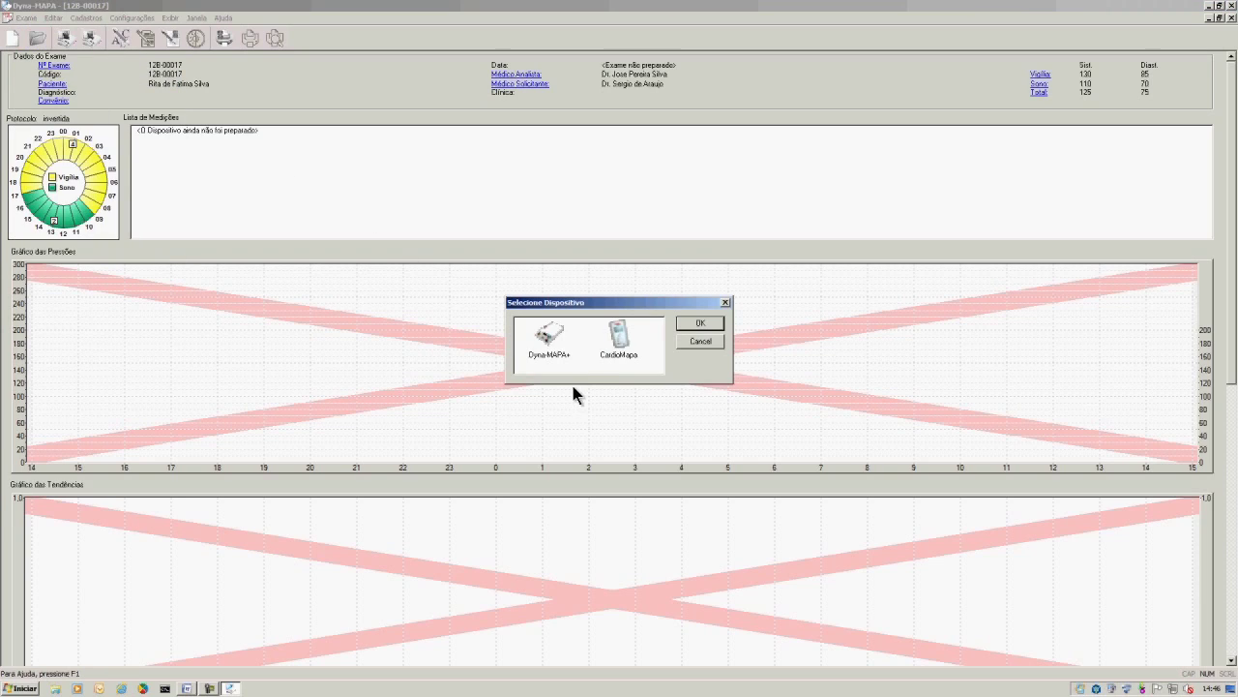
left_click(547, 338)
left_click(700, 325)
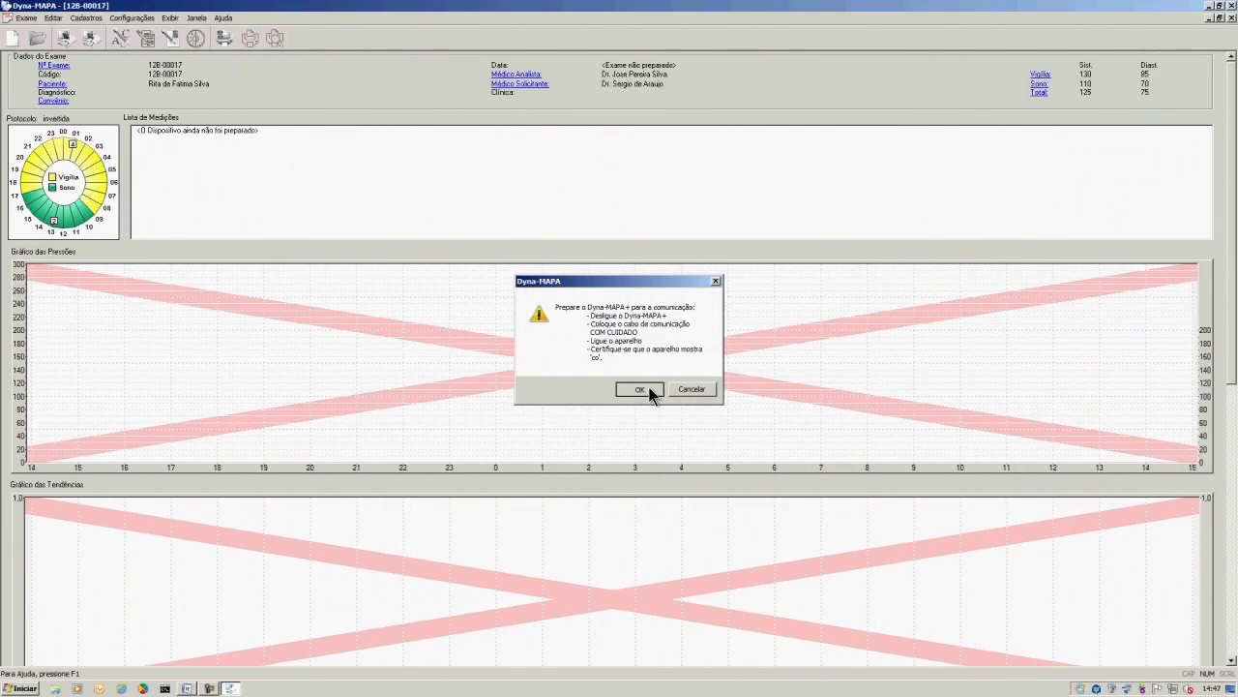
left_click(639, 389)
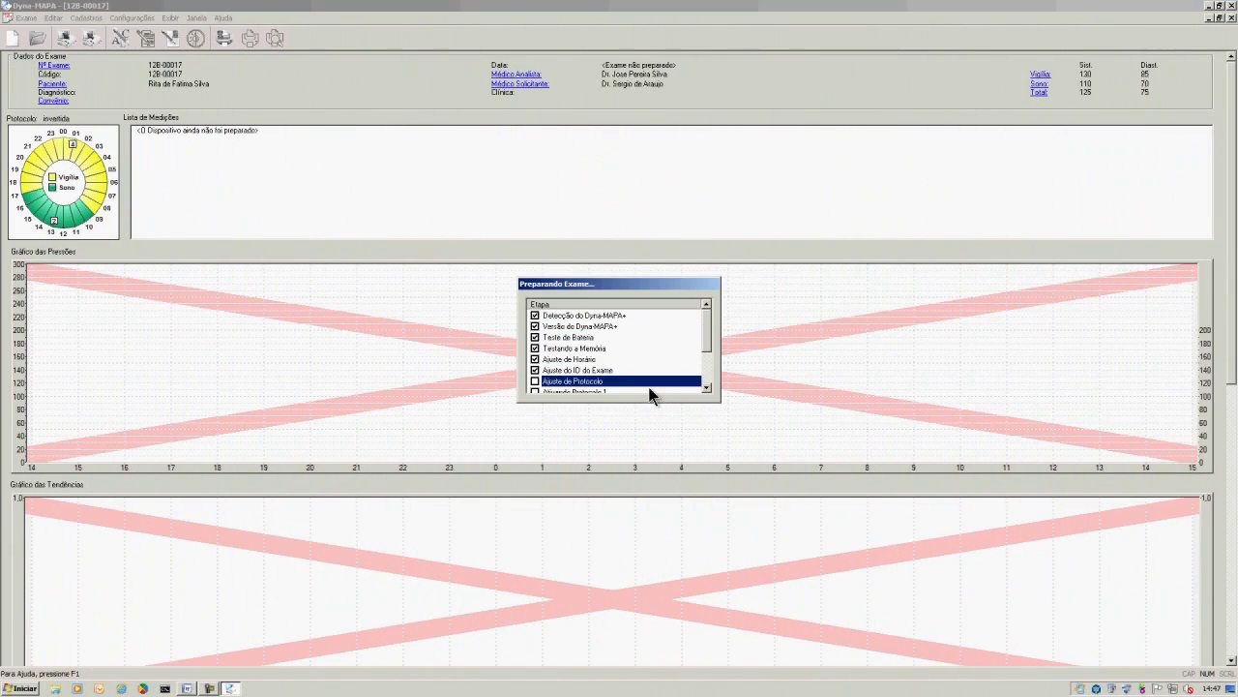
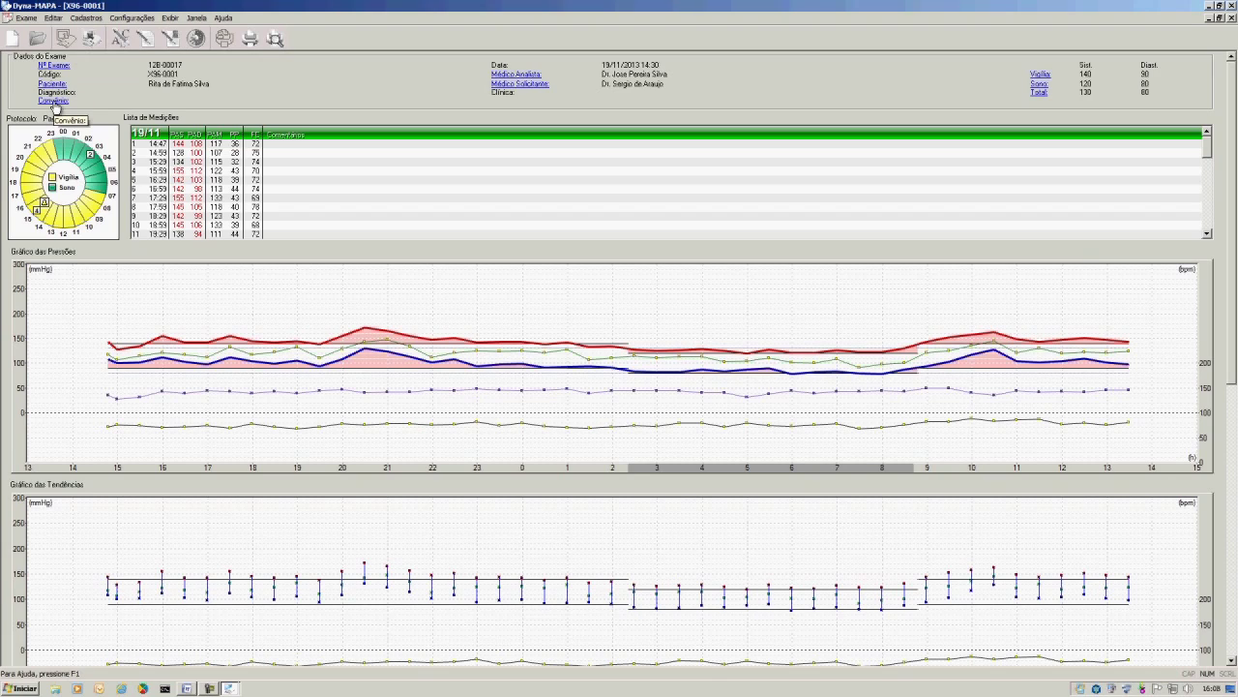
left_click(54, 101)
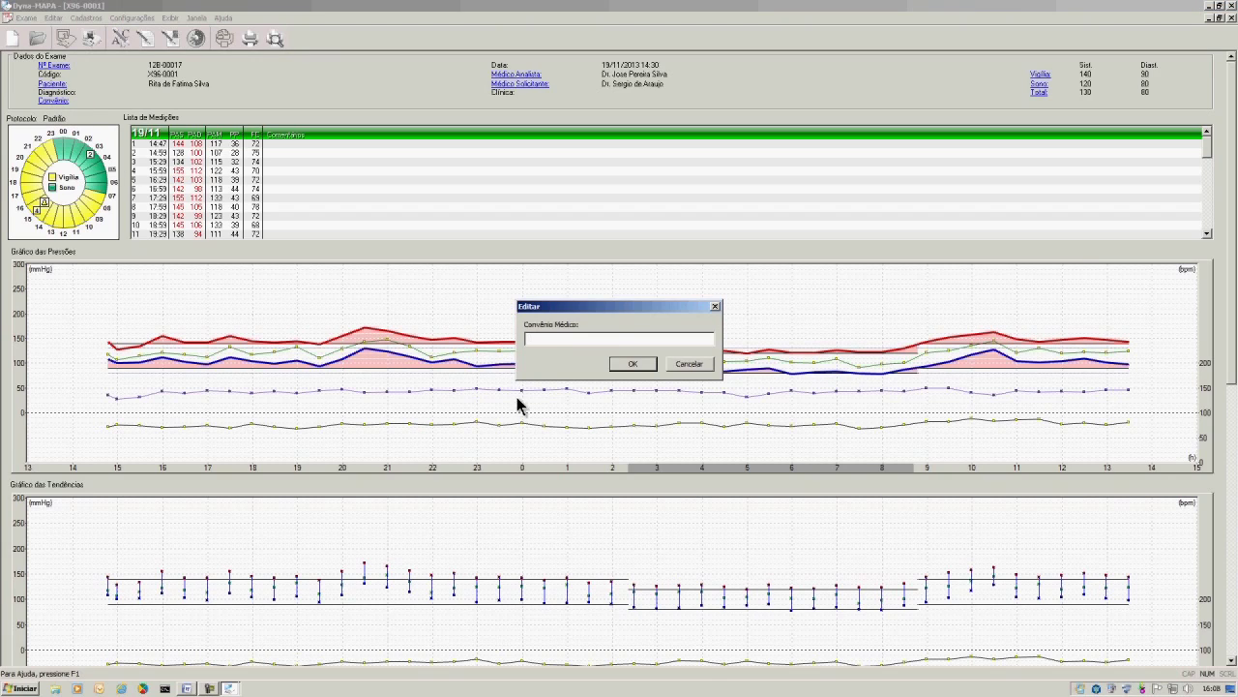
type("Am")
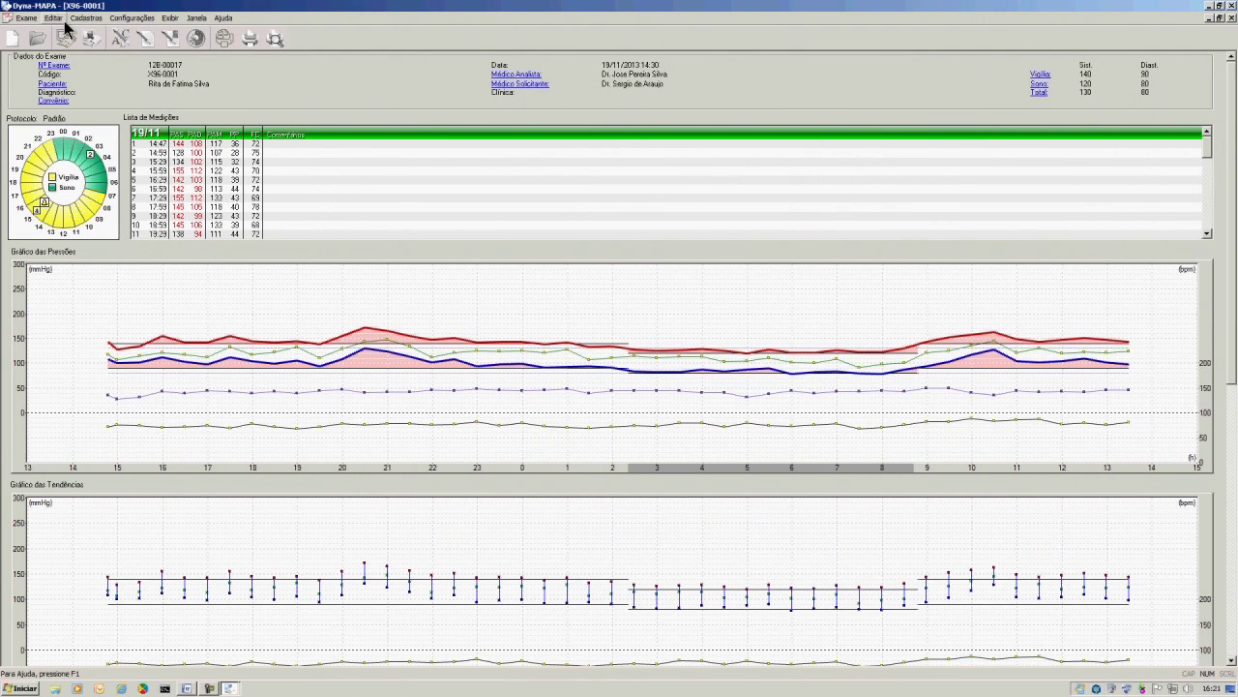
In Período Vigília/Sono, set Início do Sono to 02:21 and Voltou à Vigília to 08:47.
left_click(54, 17)
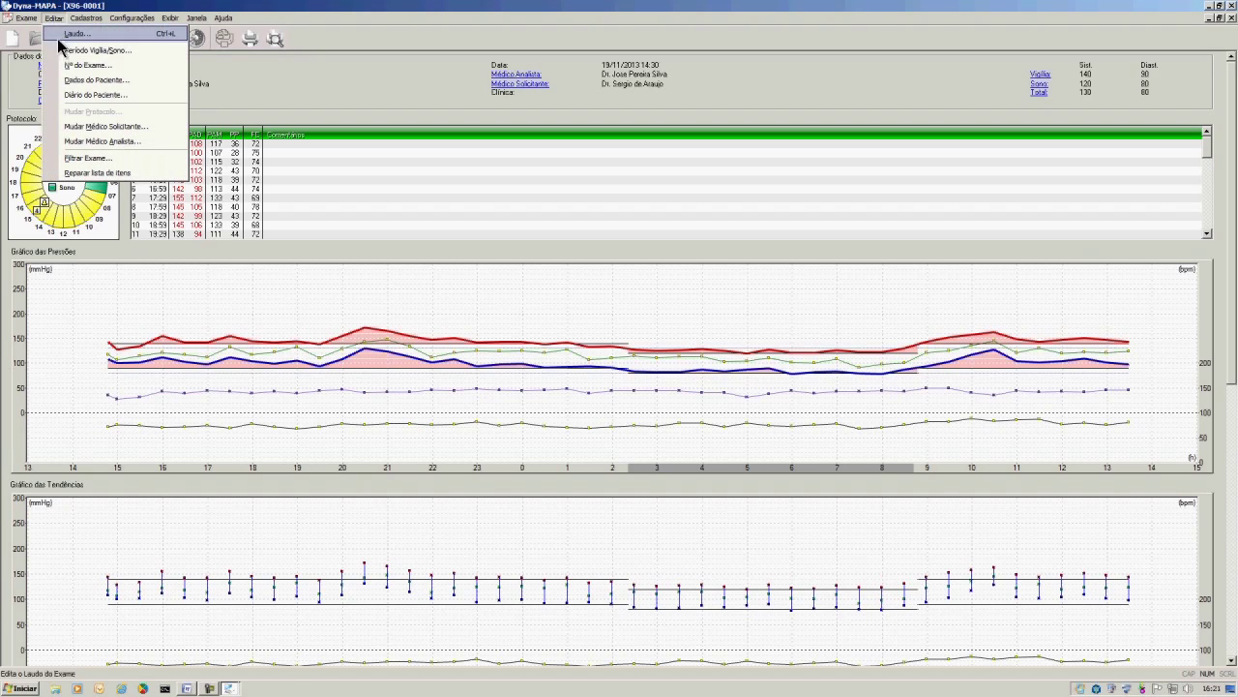
left_click(66, 52)
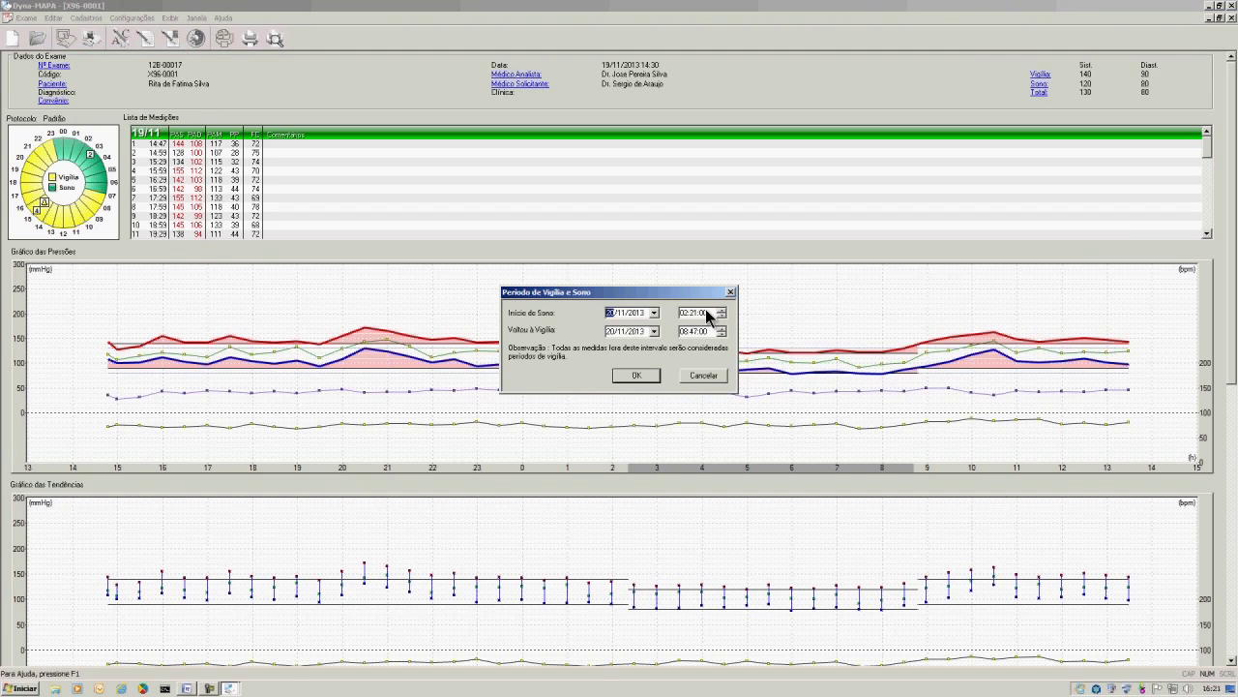
left_click(704, 313)
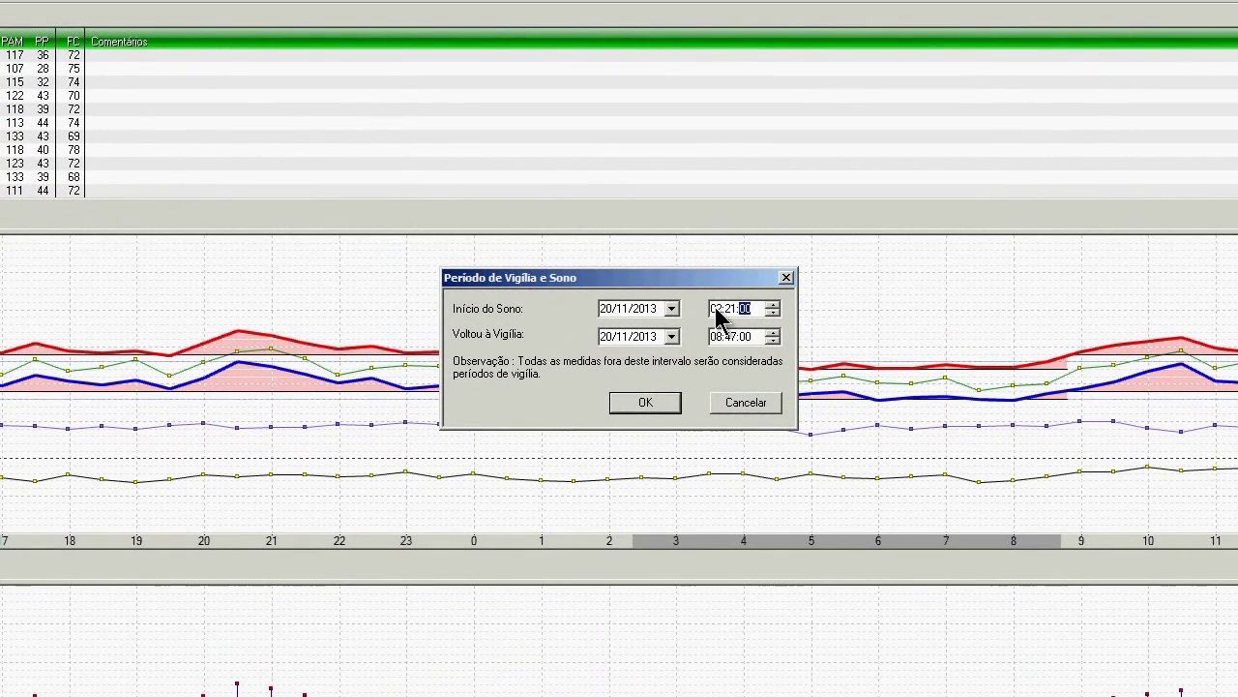
left_click(689, 314)
left_click(736, 309)
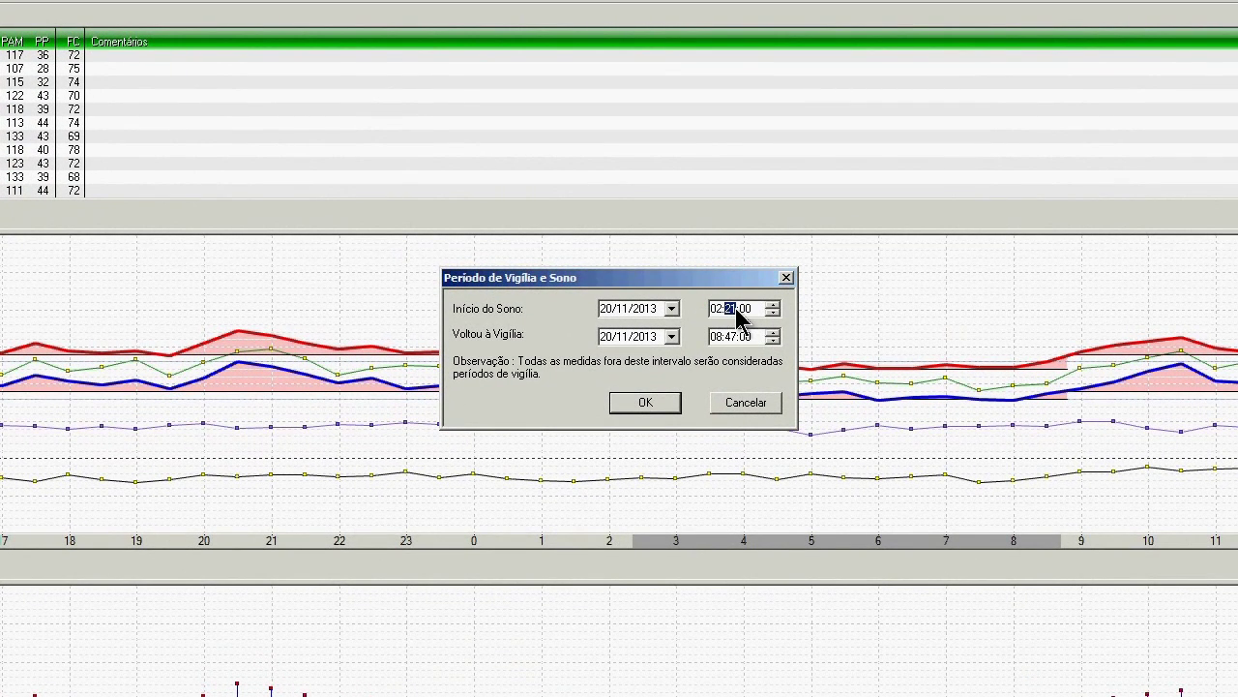
left_click(716, 337)
left_click(731, 337)
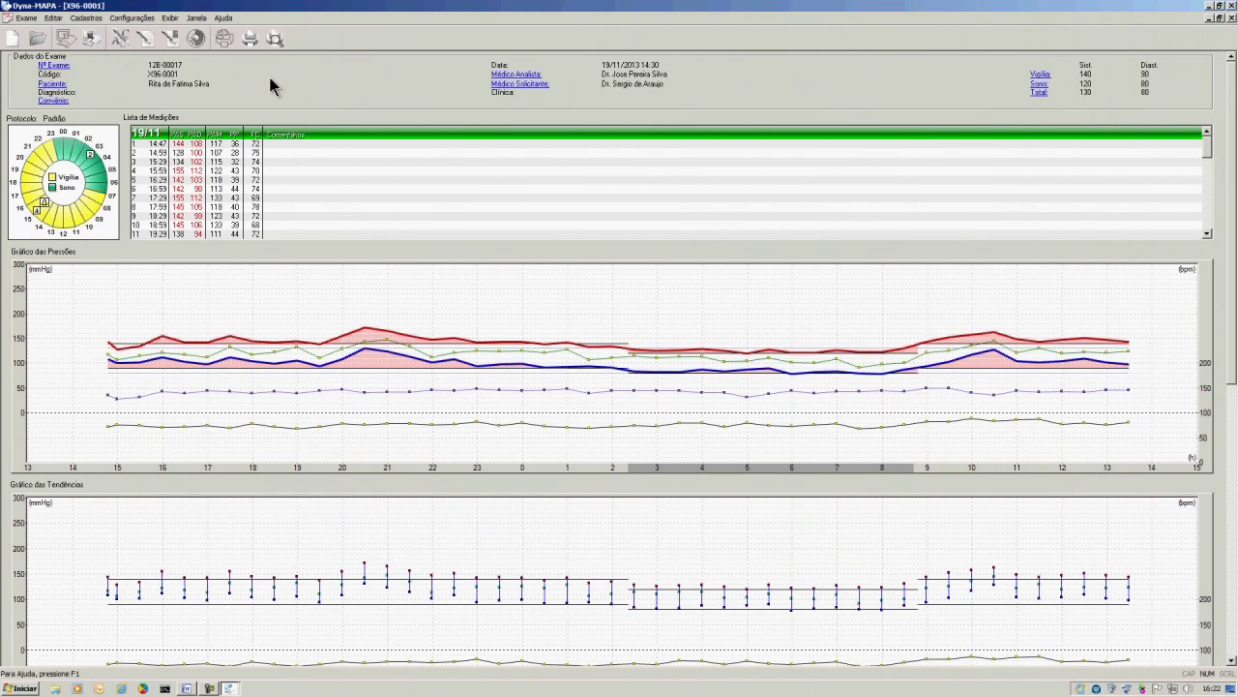
Give measurement 1 at 14:47 the Obs comment 'Trabalhando' through Editar medição.
left_click(300, 143)
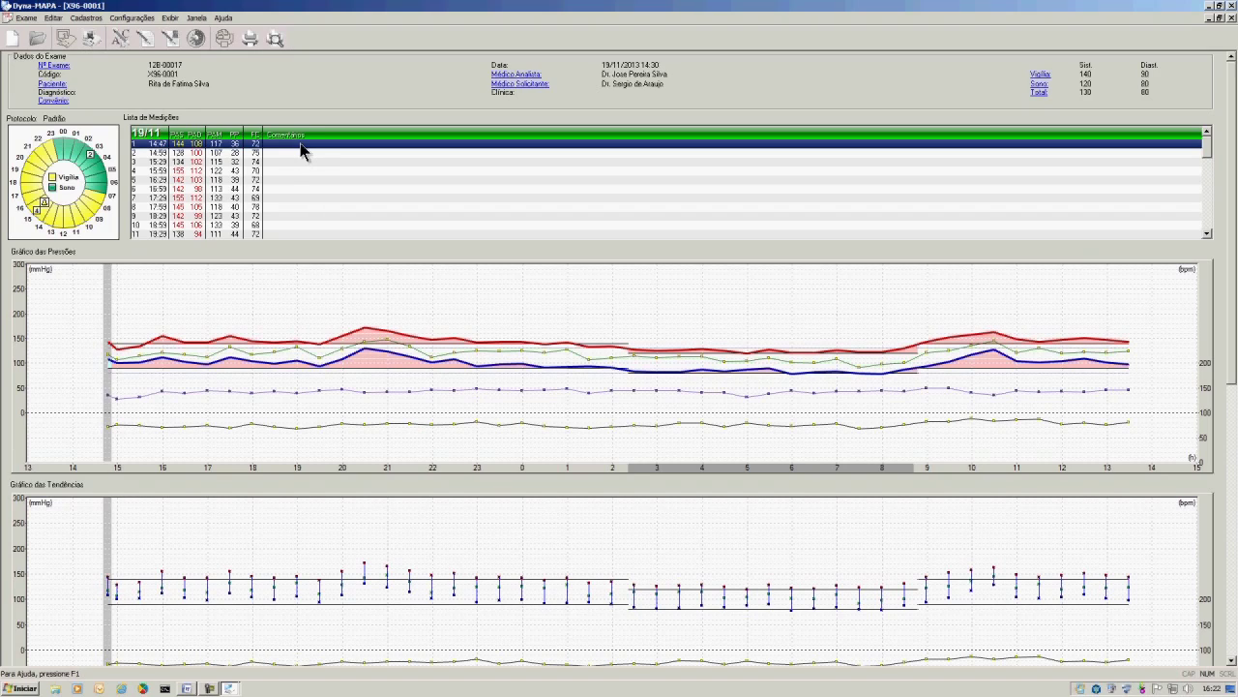
right_click(300, 143)
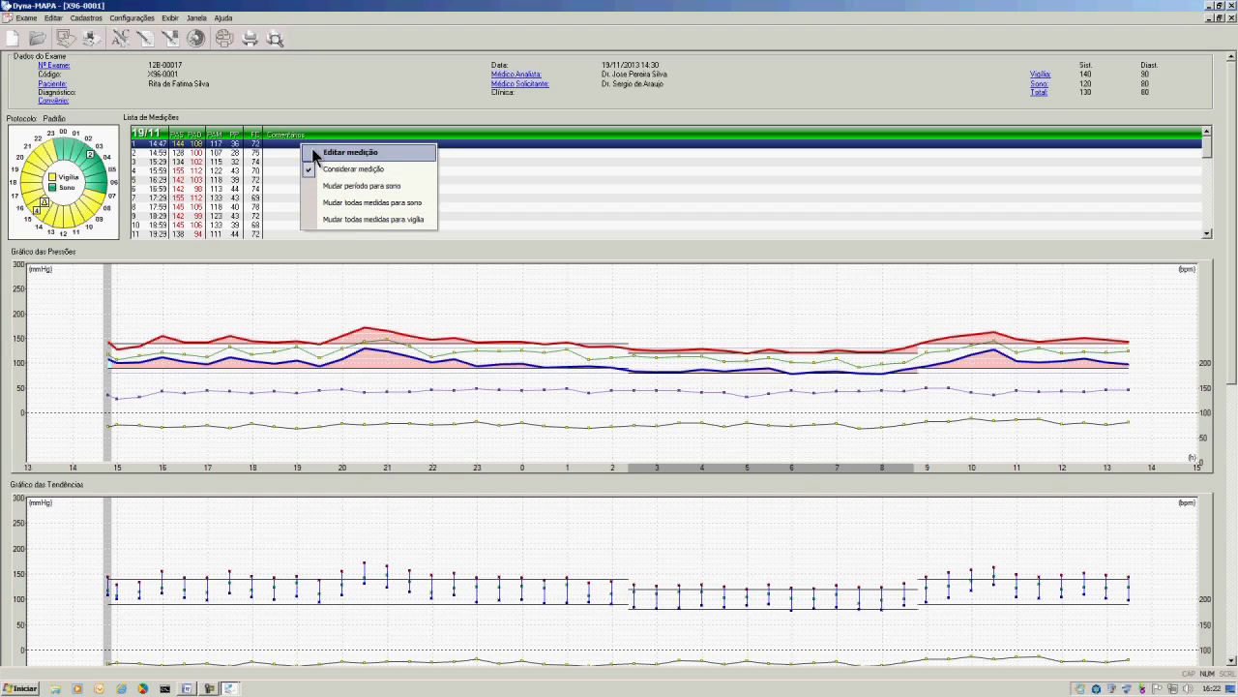
left_click(314, 152)
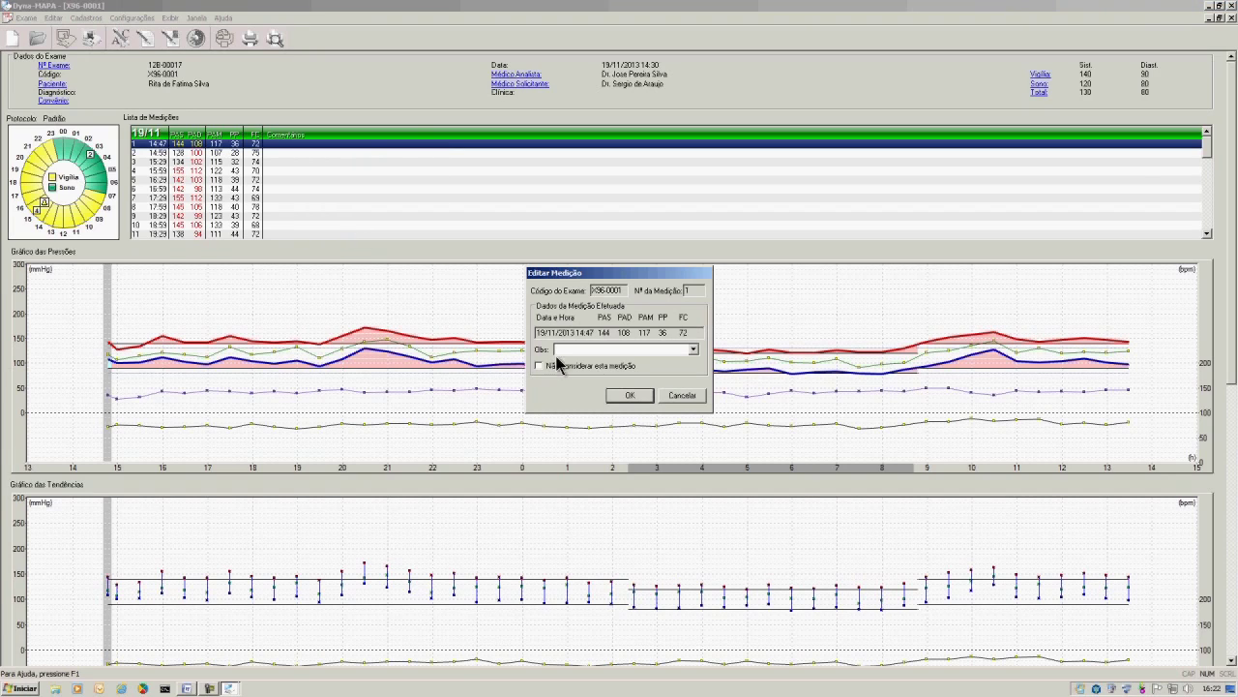
type("Trabalhando")
left_click(630, 395)
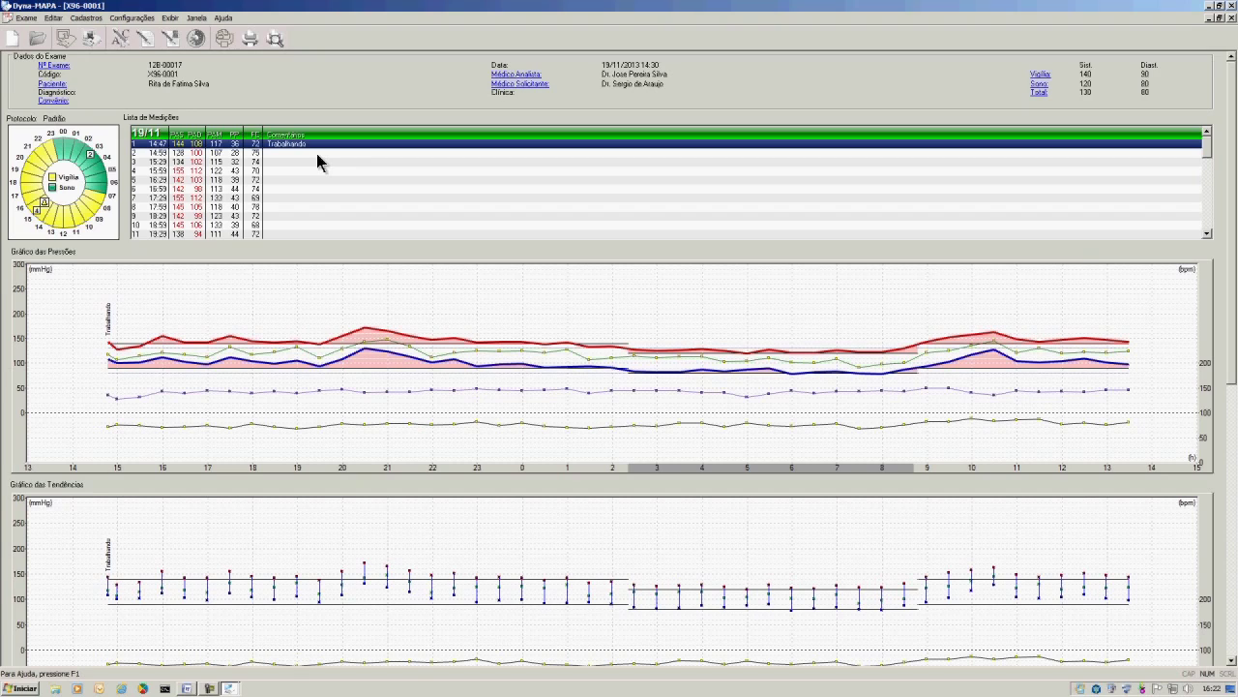
Select the following afternoon measurements in the list and comment them all 'Trabalhando'.
left_click_drag(317, 152, 321, 216)
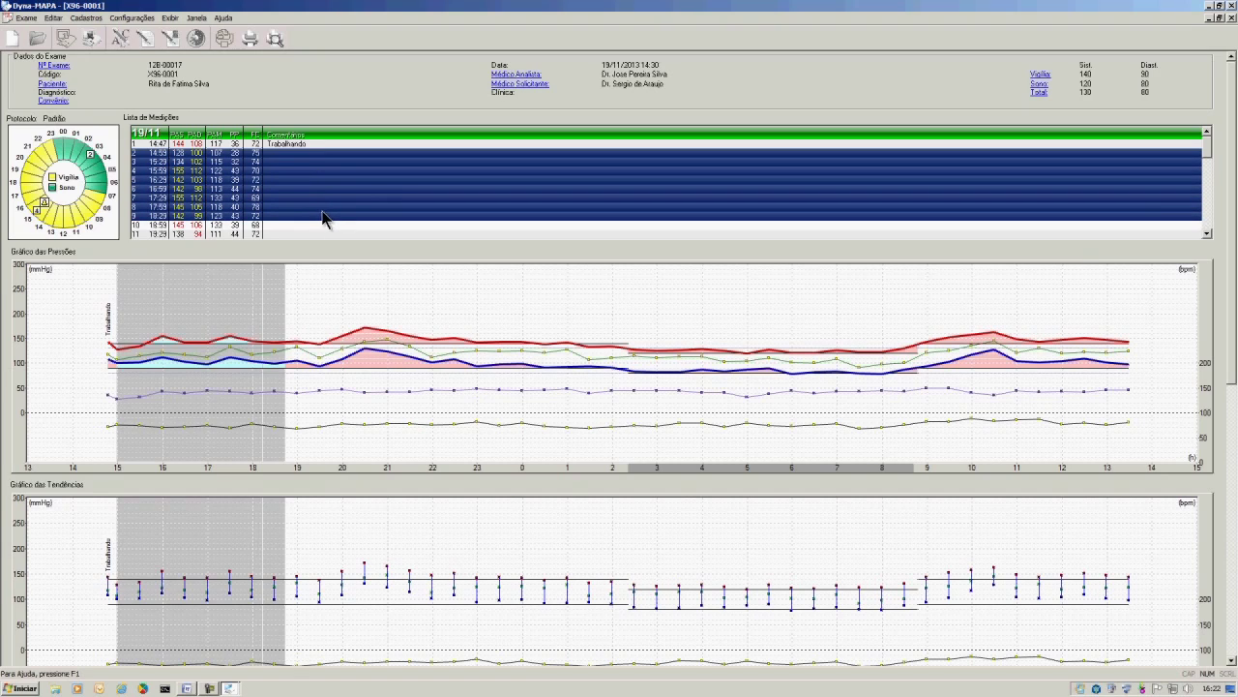
right_click(329, 204)
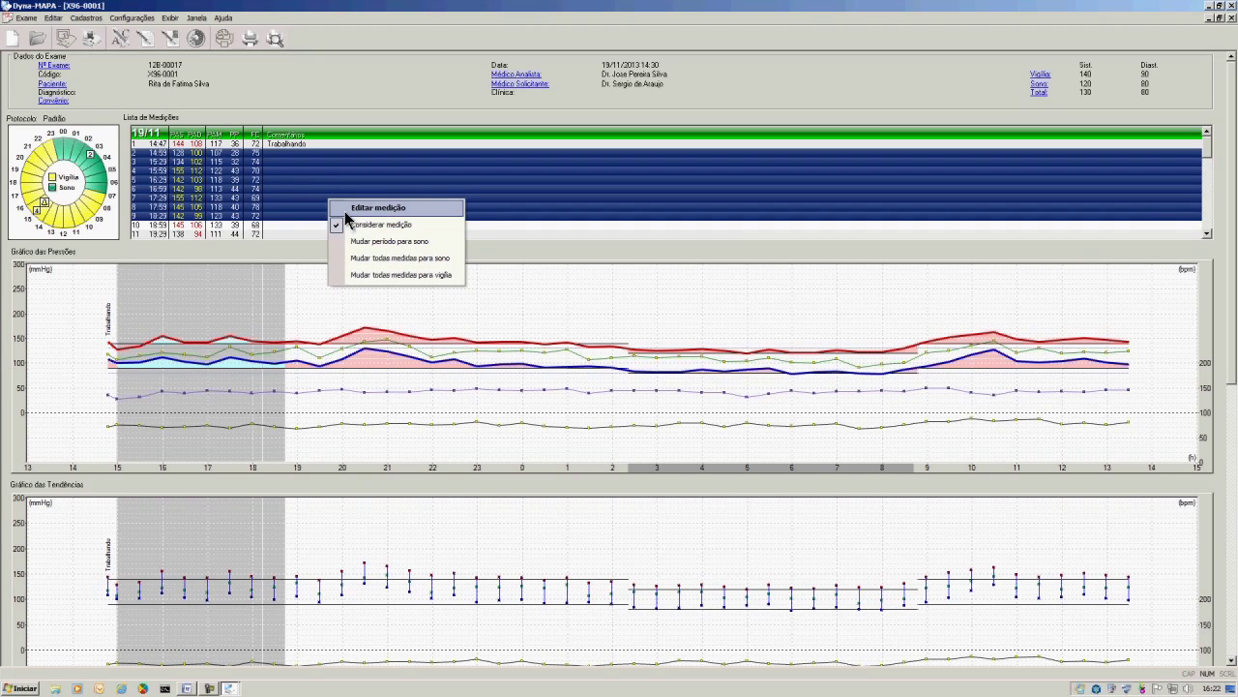
left_click(346, 209)
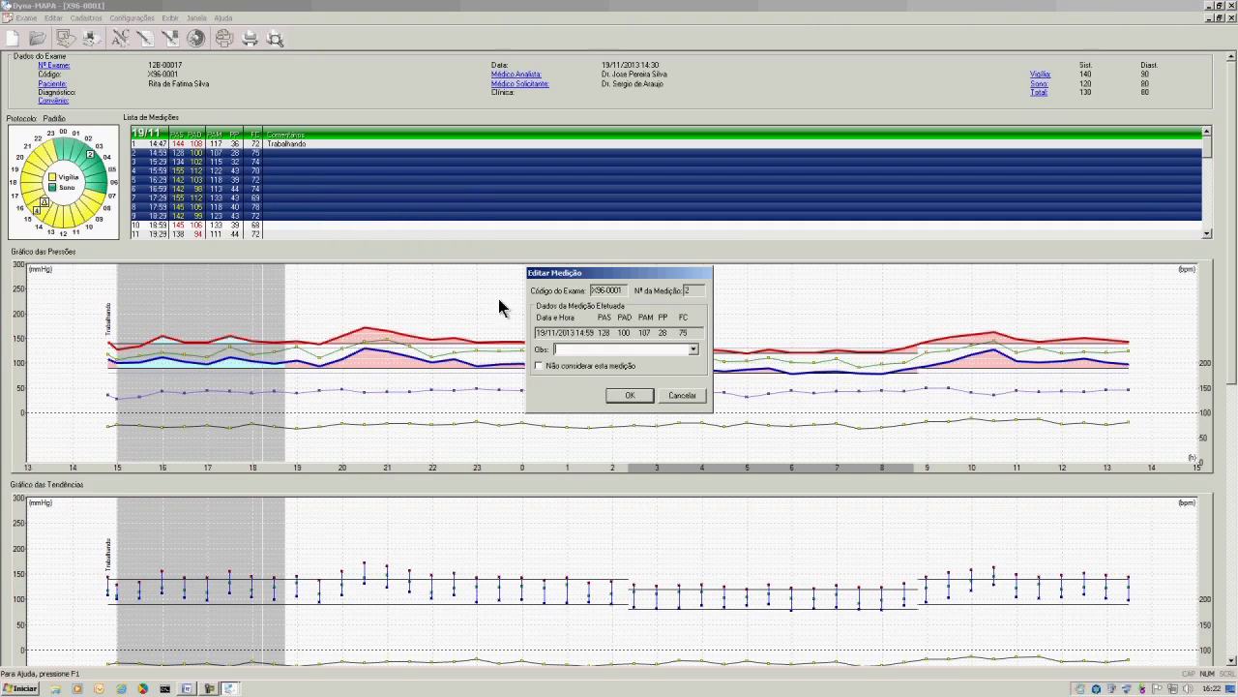
type("Trabalhando")
left_click(628, 396)
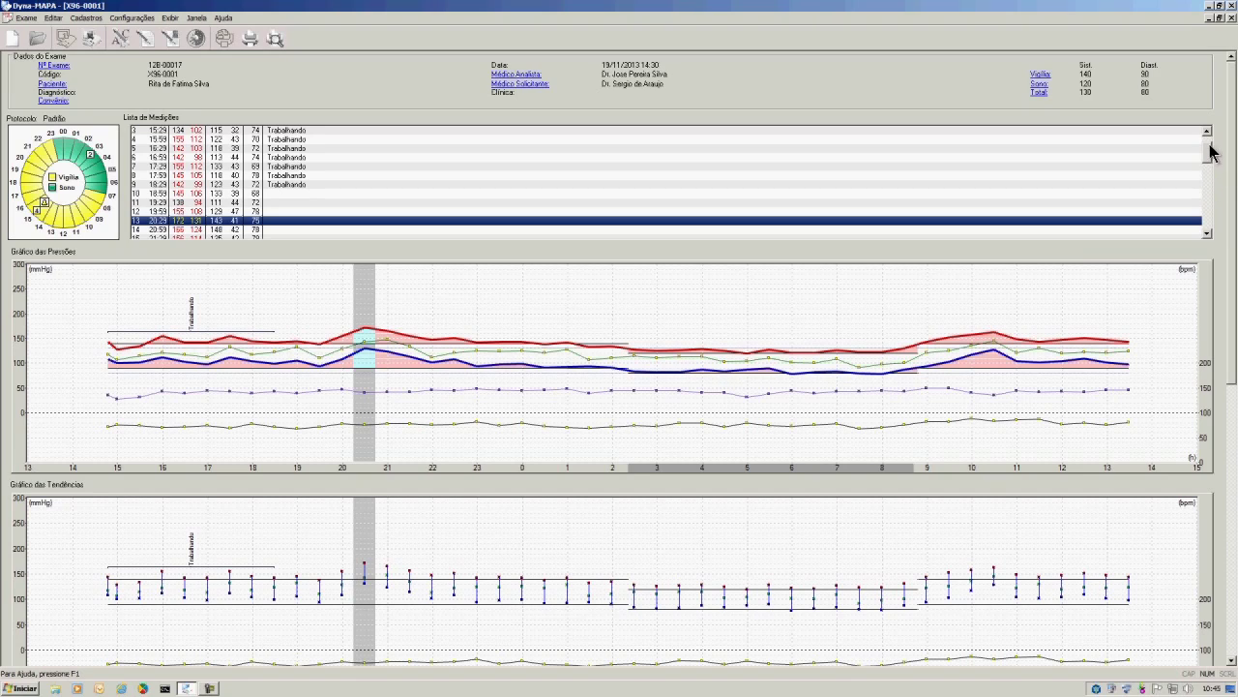
Scroll the measurement list and uncheck Considerar medição for measurement 41 at 09:29.
left_click_drag(1211, 153, 1196, 207)
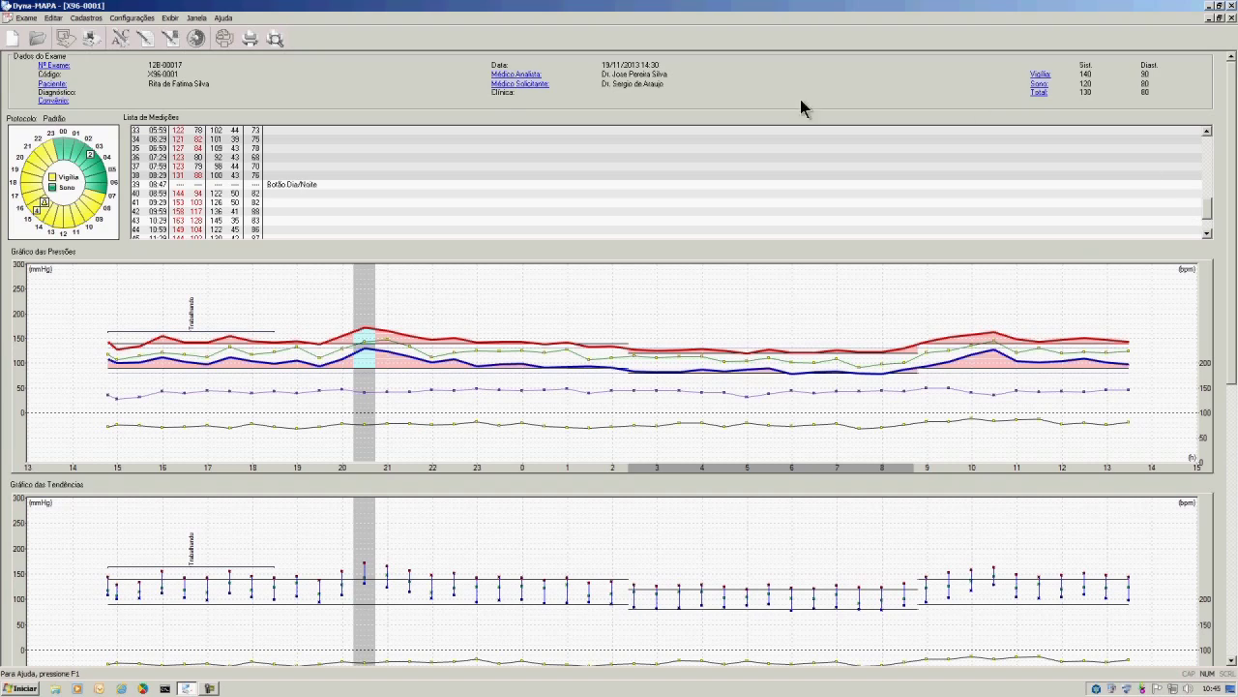
left_click(245, 203)
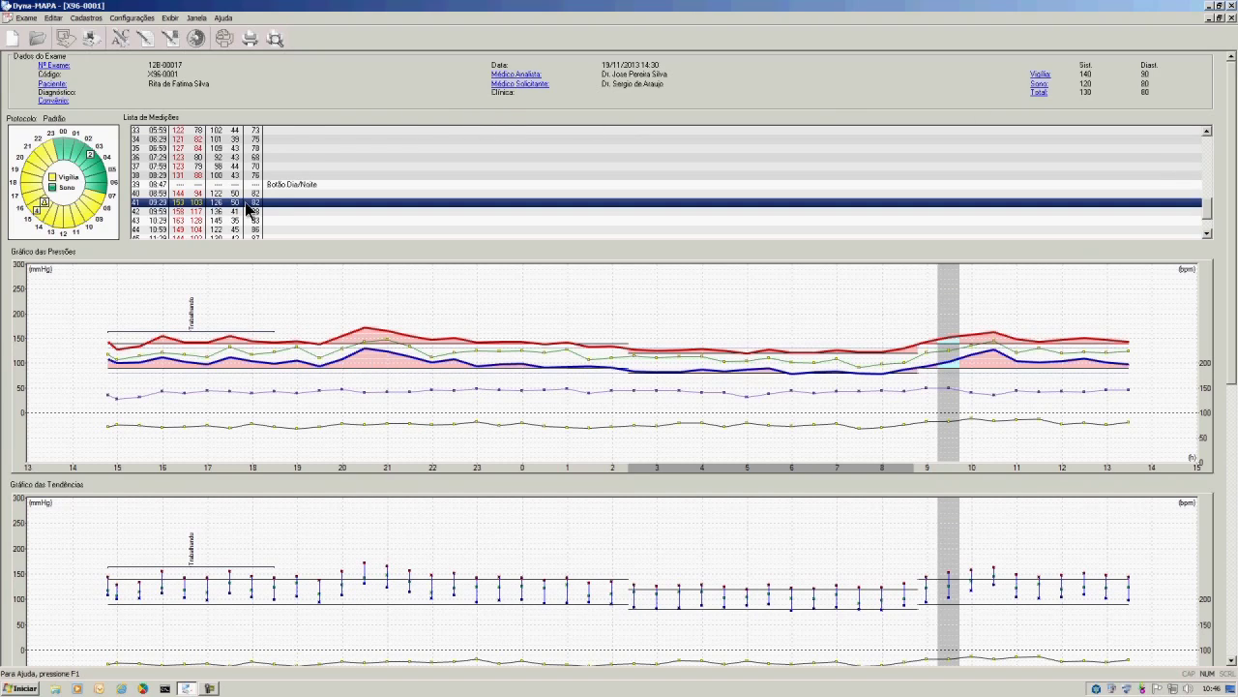
right_click(246, 206)
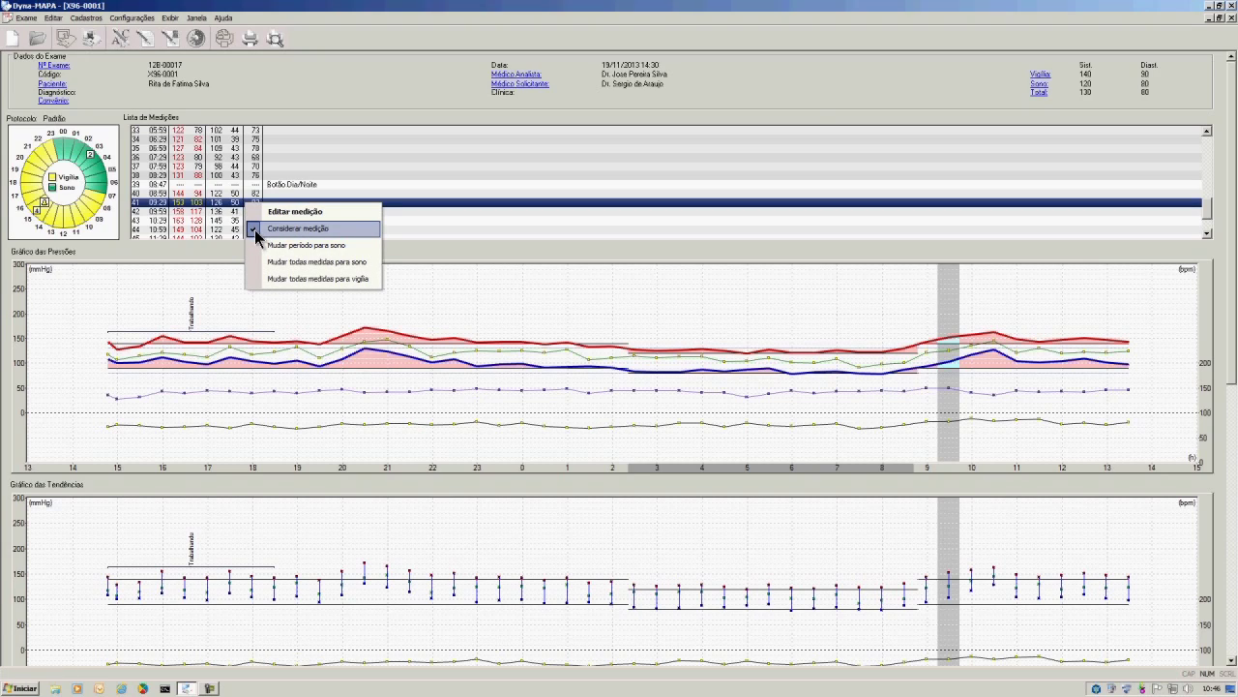
left_click(255, 229)
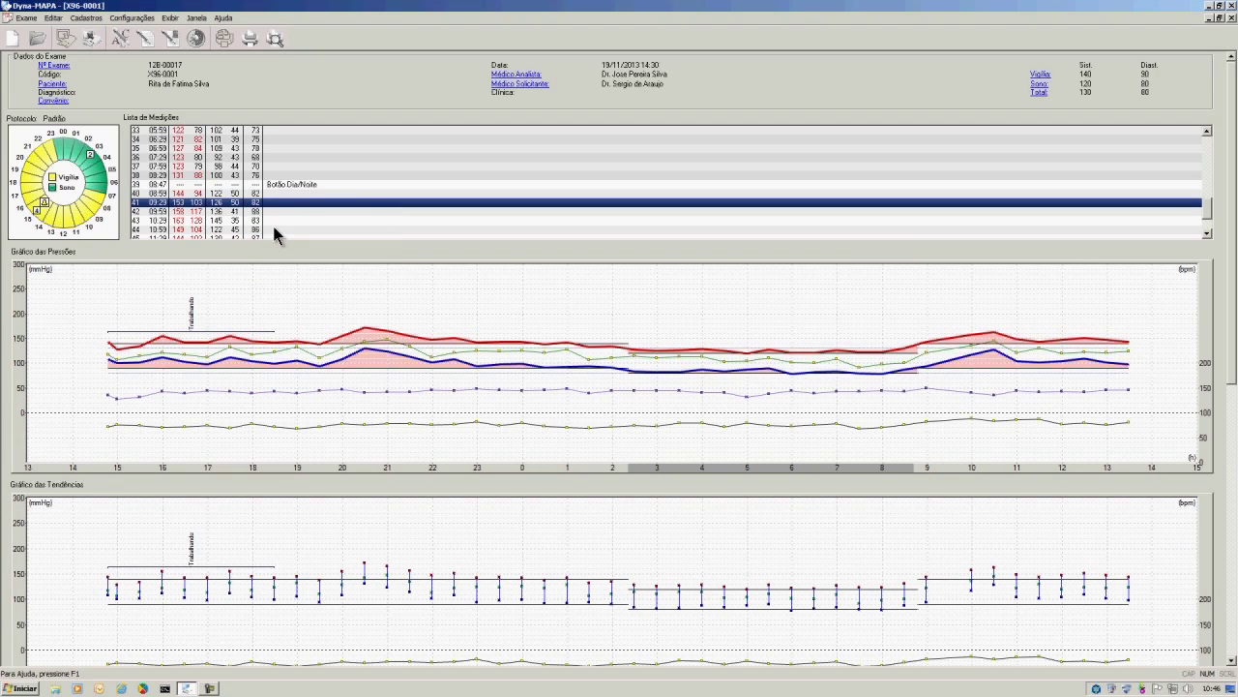
left_click(343, 195)
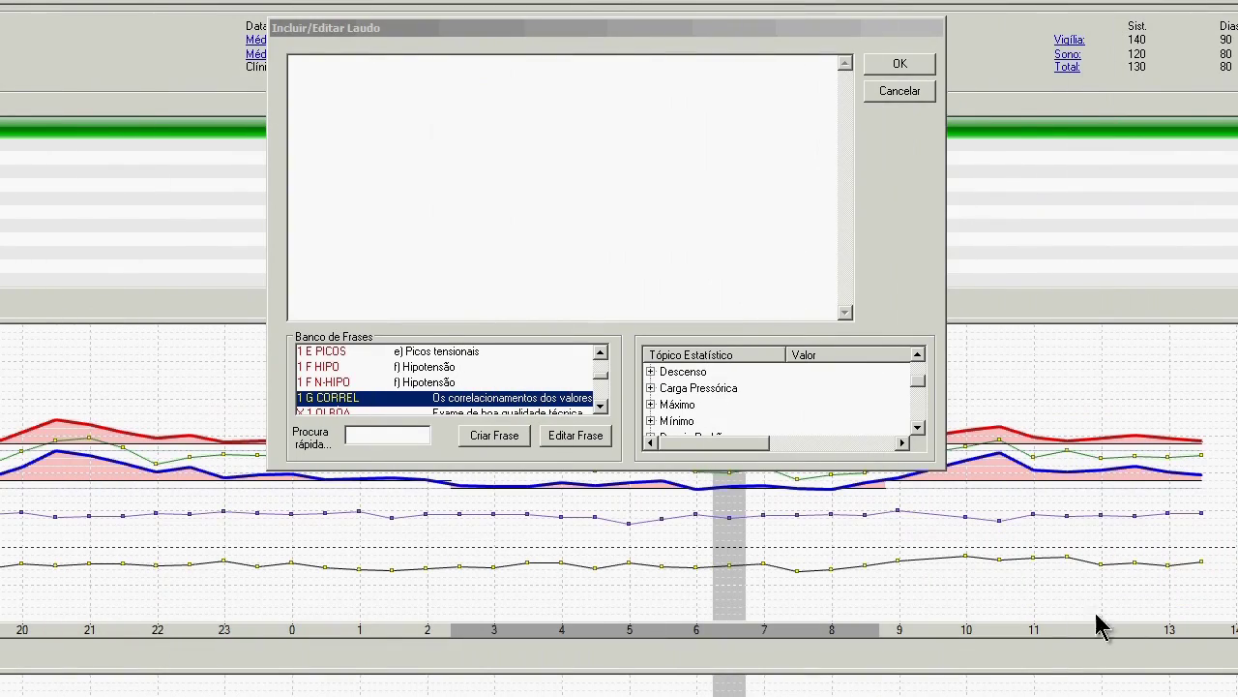
Type 'A pressão arterial sistólica máxima no exame foi de' into the report text.
left_click(331, 167)
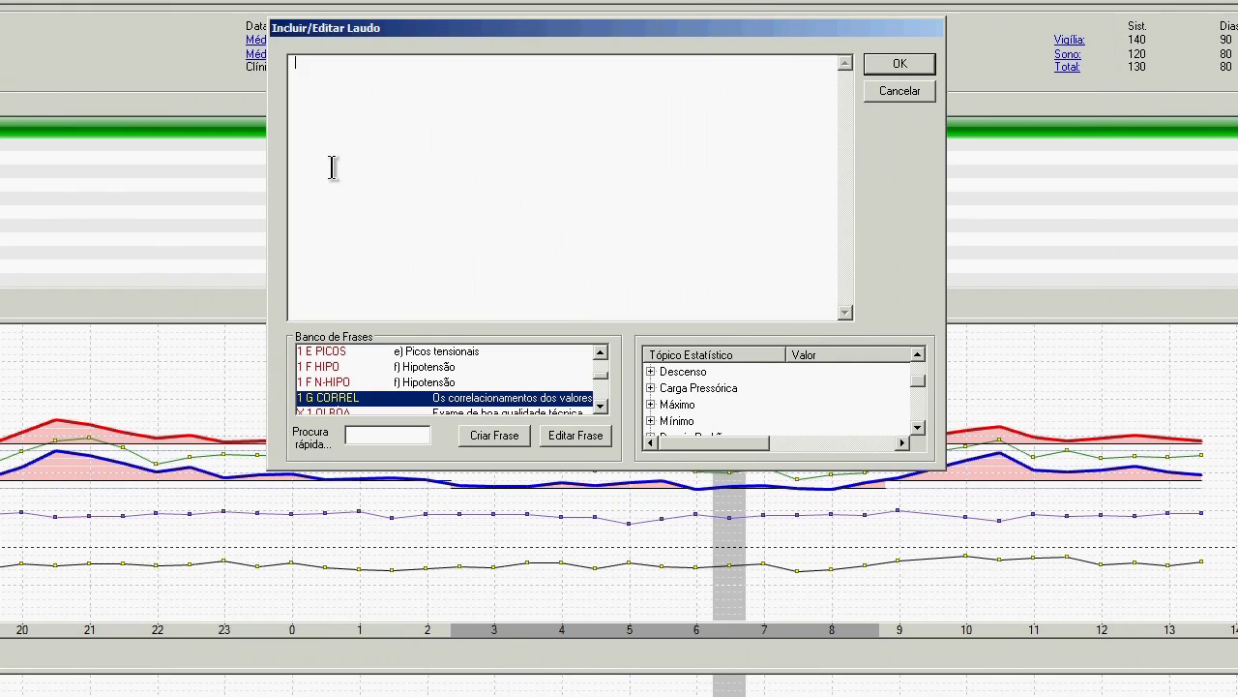
type("A pressão arter")
type("ial sistólica máxima no exame foi de")
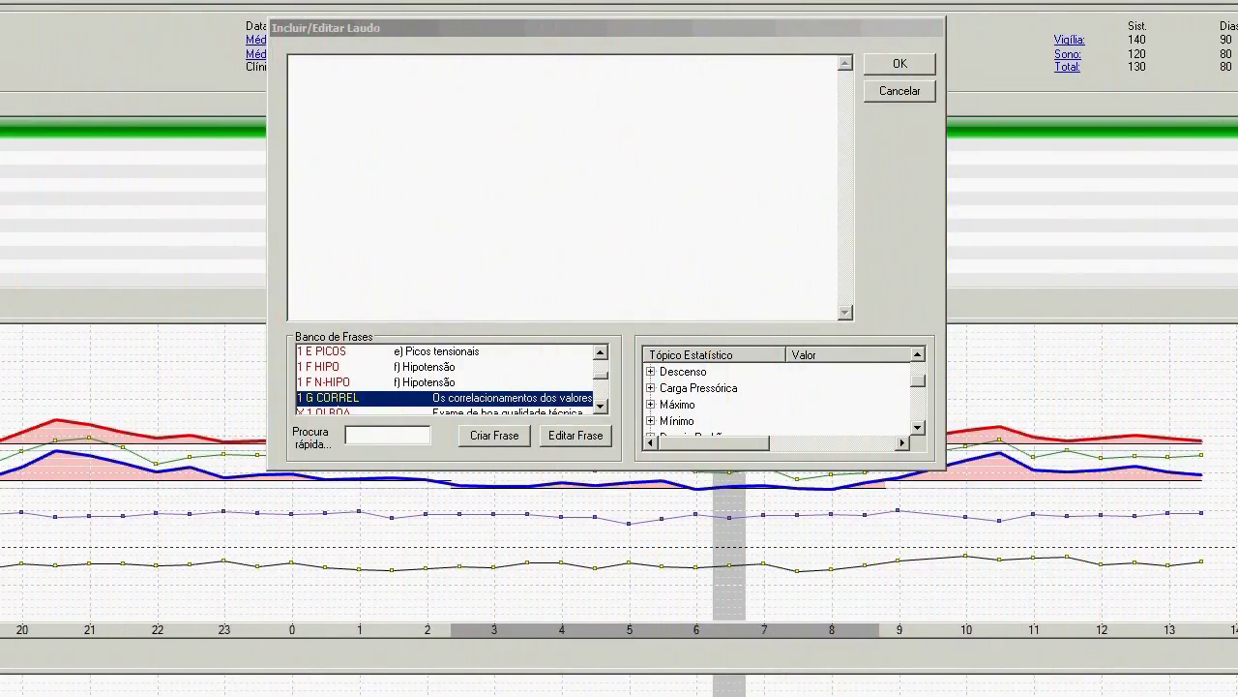
left_click(330, 172)
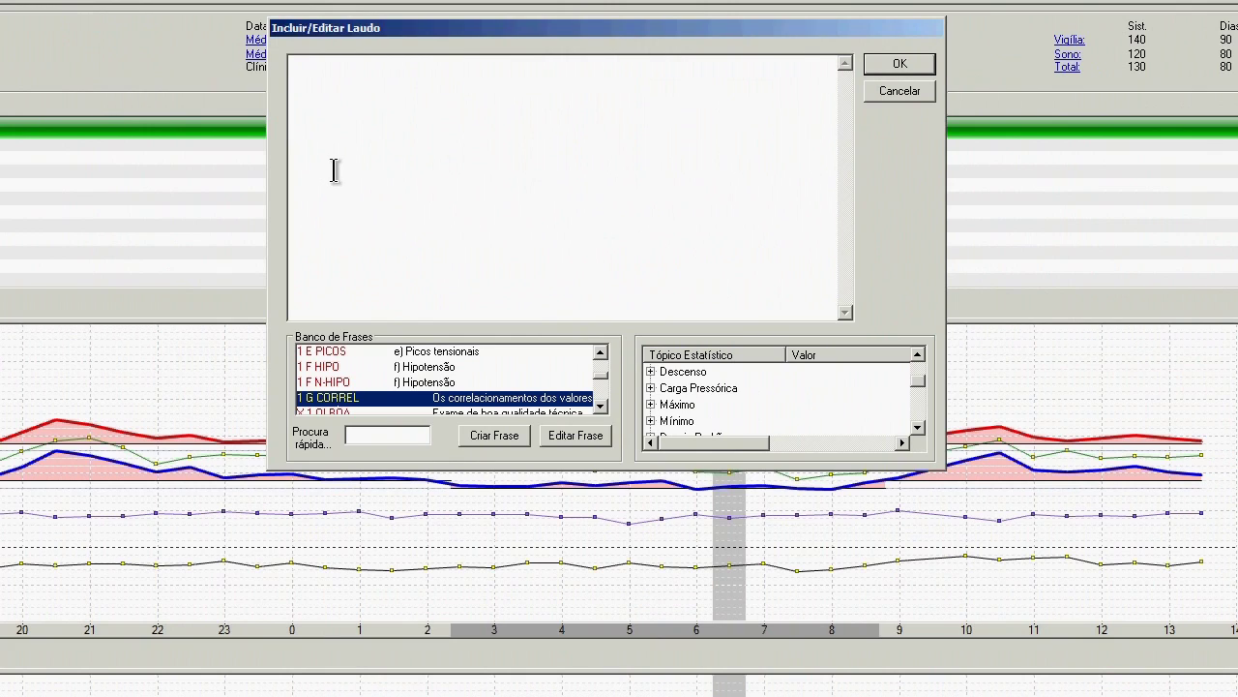
type("A pressão arterial sistólica máxima no exame ")
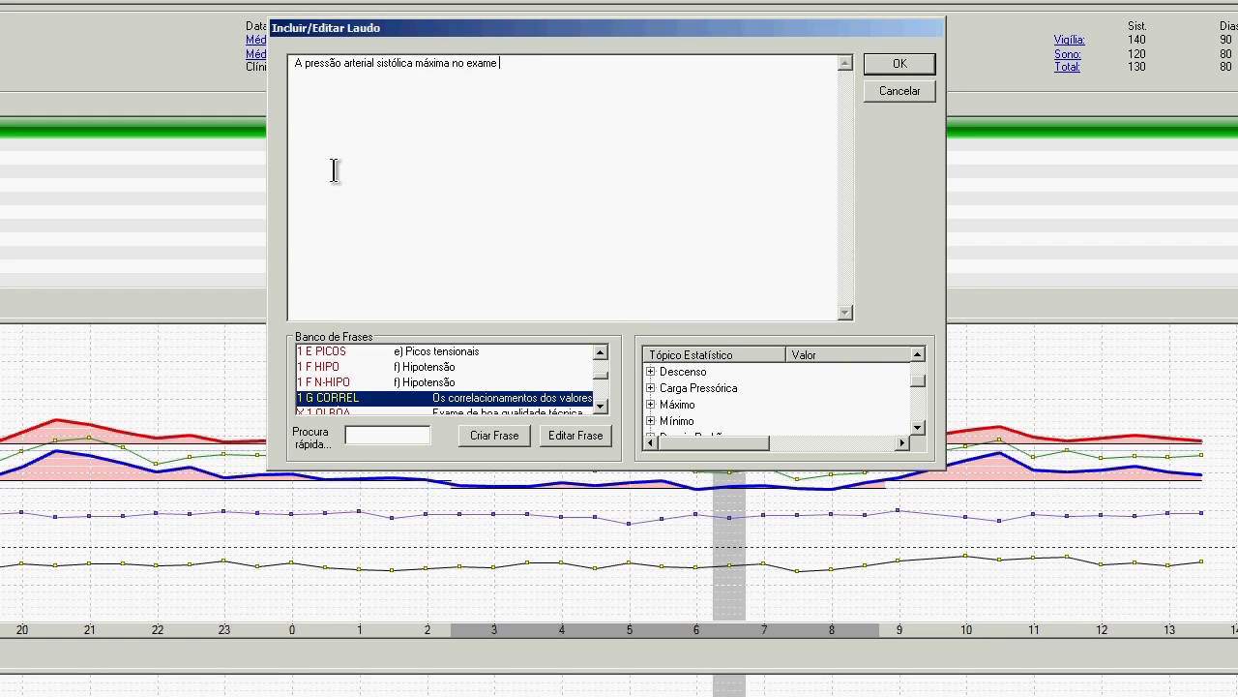
type("foi de")
Insert the waking systolic maximum 172 from Máximo > PAS - Vigília, then add 'mmHg'.
left_click(650, 404)
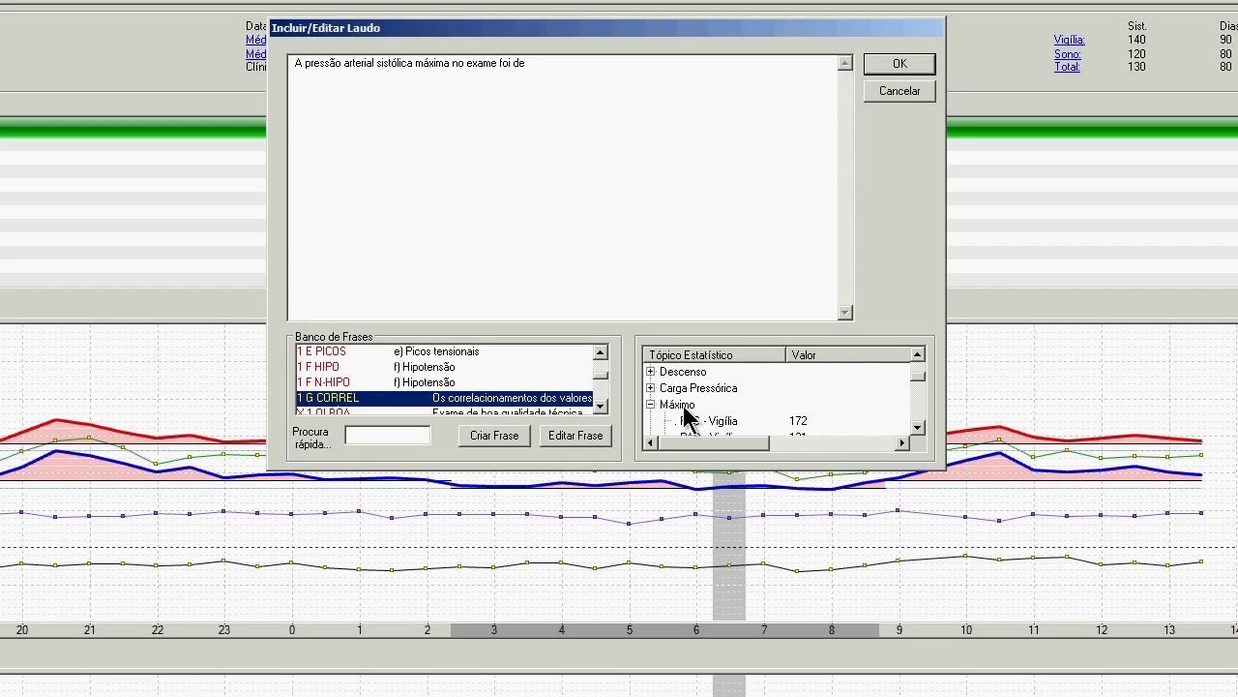
double_click(803, 421)
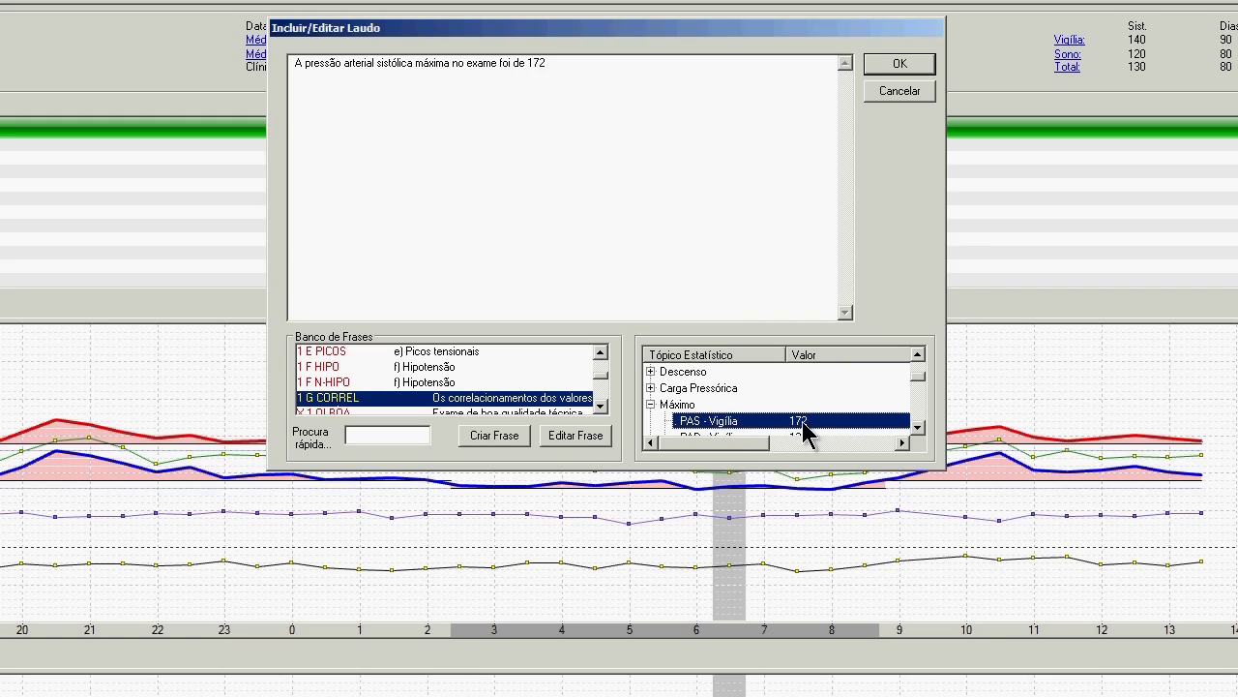
left_click(567, 70)
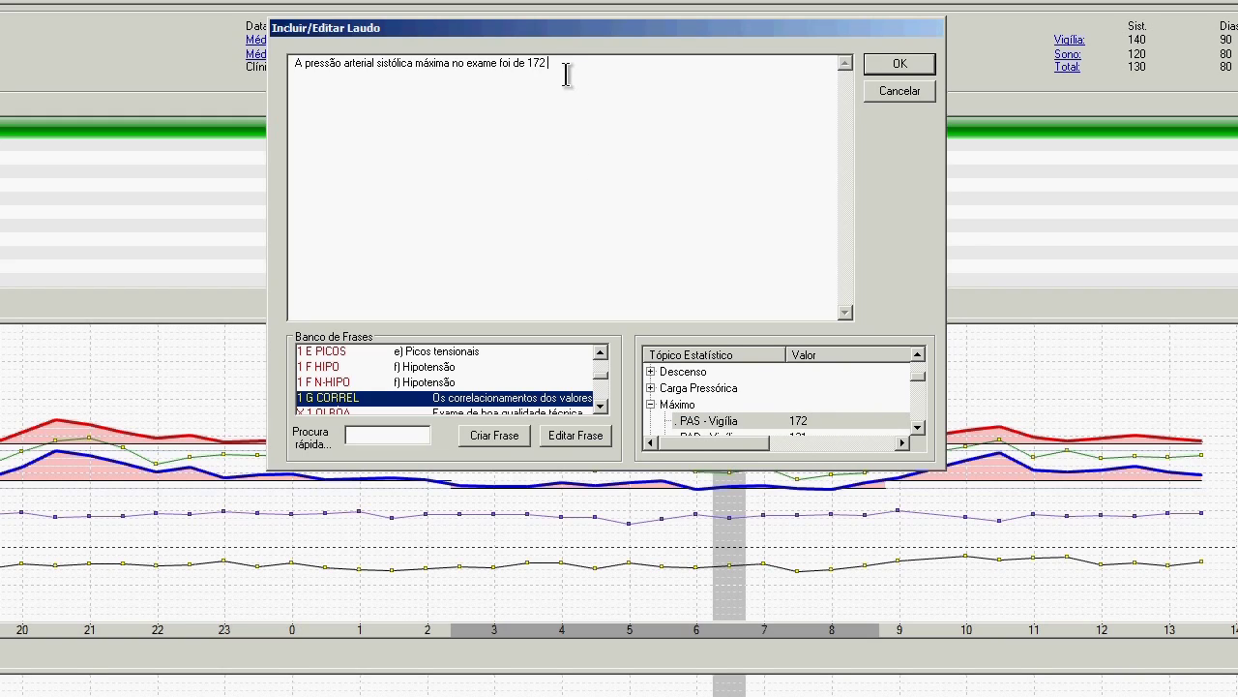
type("mmHg")
Scroll through the lists in the Incluir/Editar Laudo window.
left_click(919, 375)
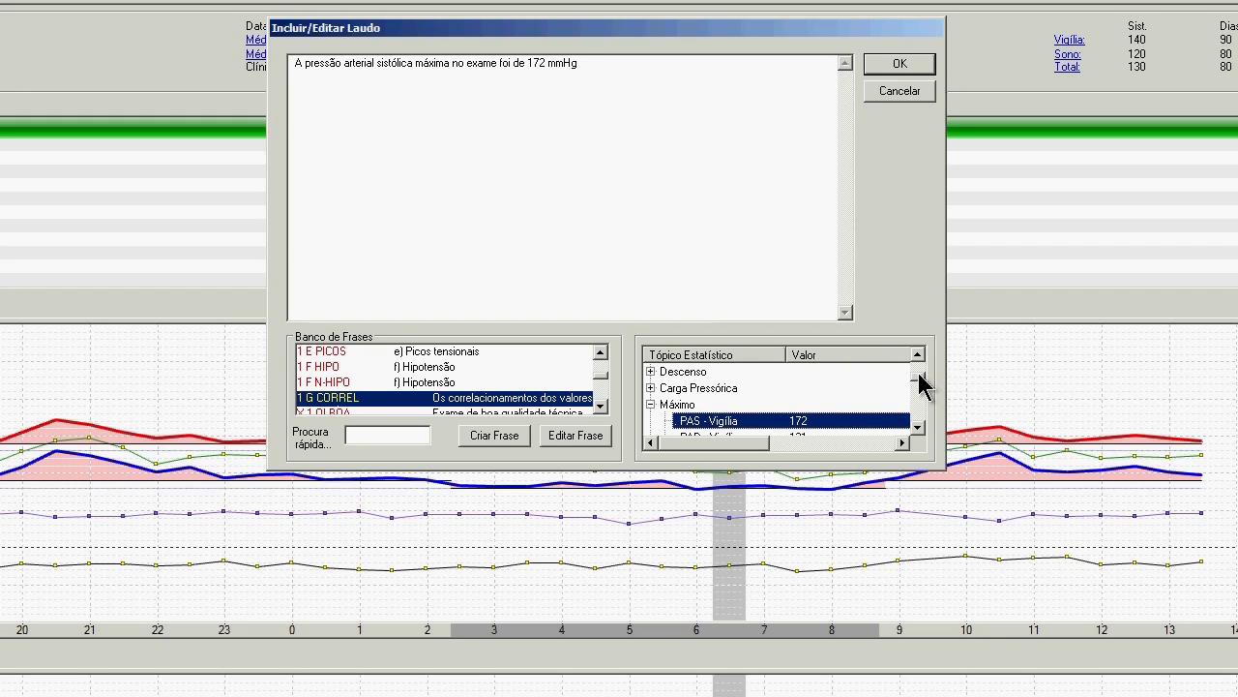
left_click(918, 428)
left_click(919, 428)
left_click(918, 427)
left_click(918, 428)
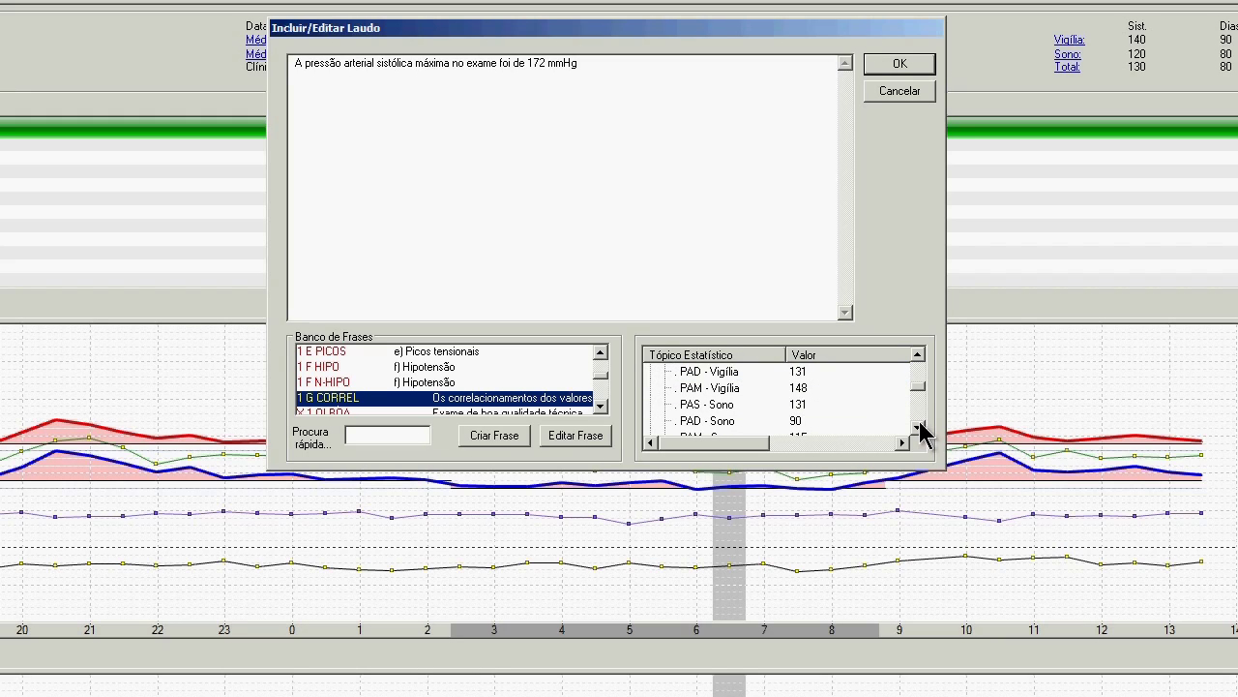
left_click(919, 428)
left_click(919, 427)
left_click(919, 428)
left_click(919, 428)
left_click(919, 427)
left_click(919, 428)
left_click(919, 427)
left_click(919, 428)
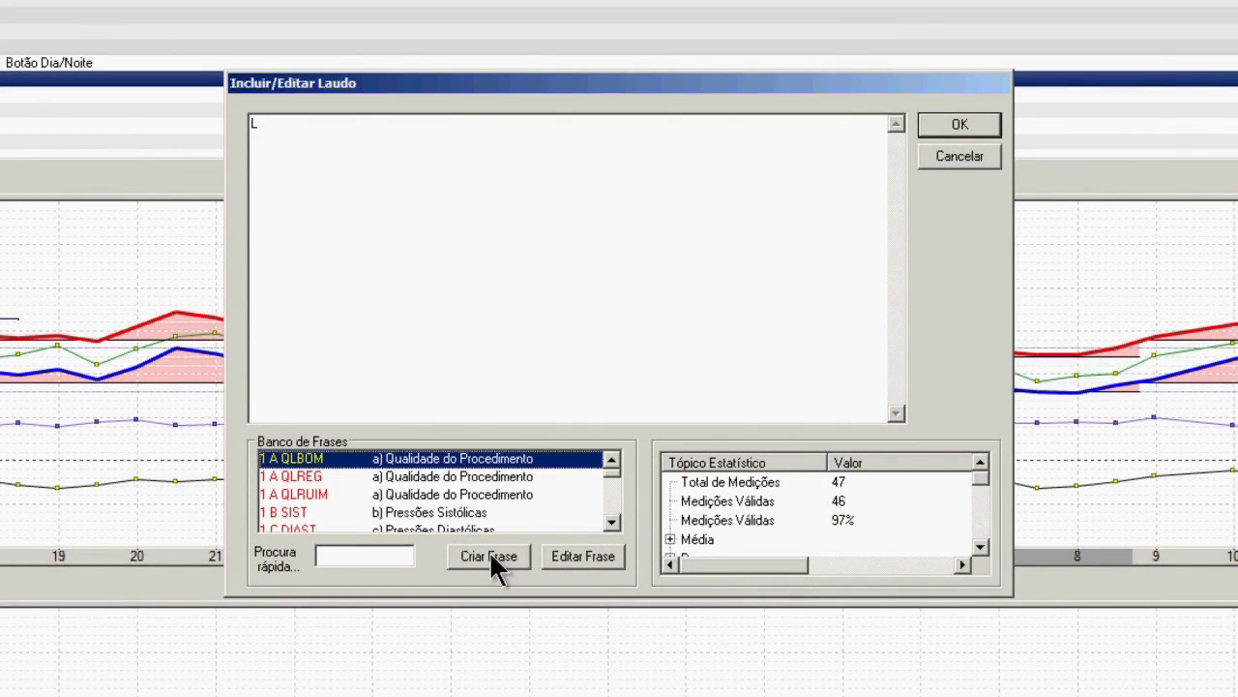
Insert the 1 A QLBOM phrase, start a new line, then insert 1 B SIST.
double_click(532, 461)
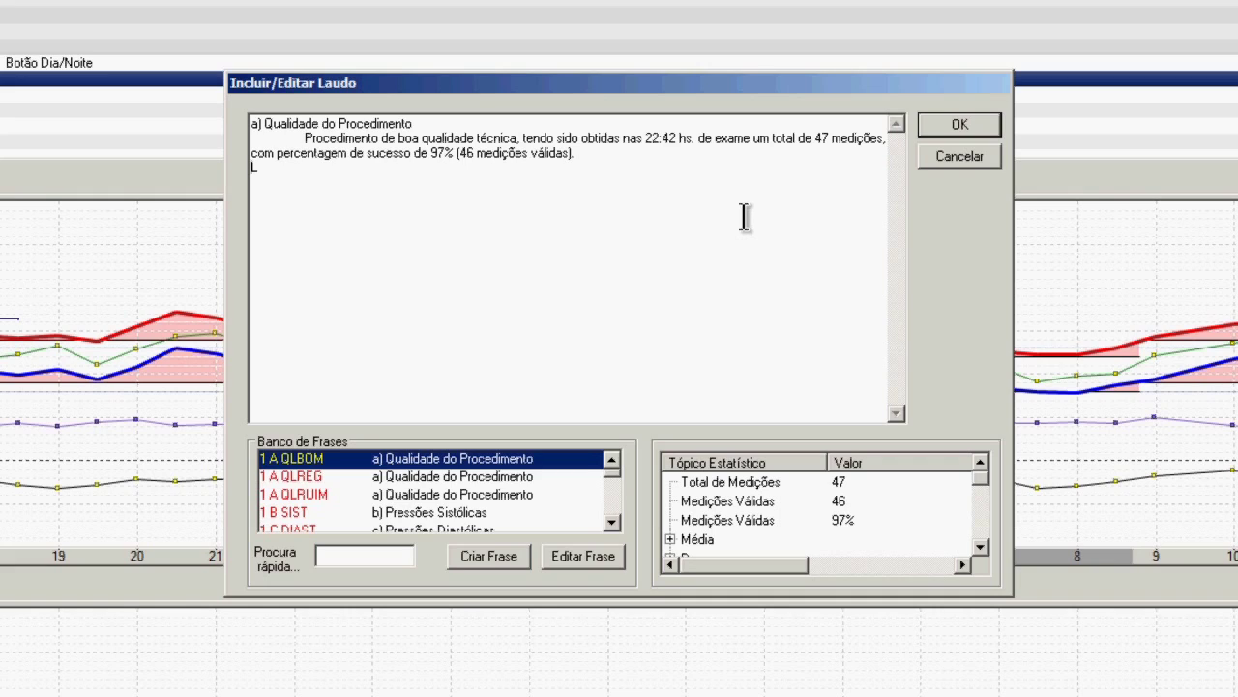
key("Return")
mouse_move(463, 519)
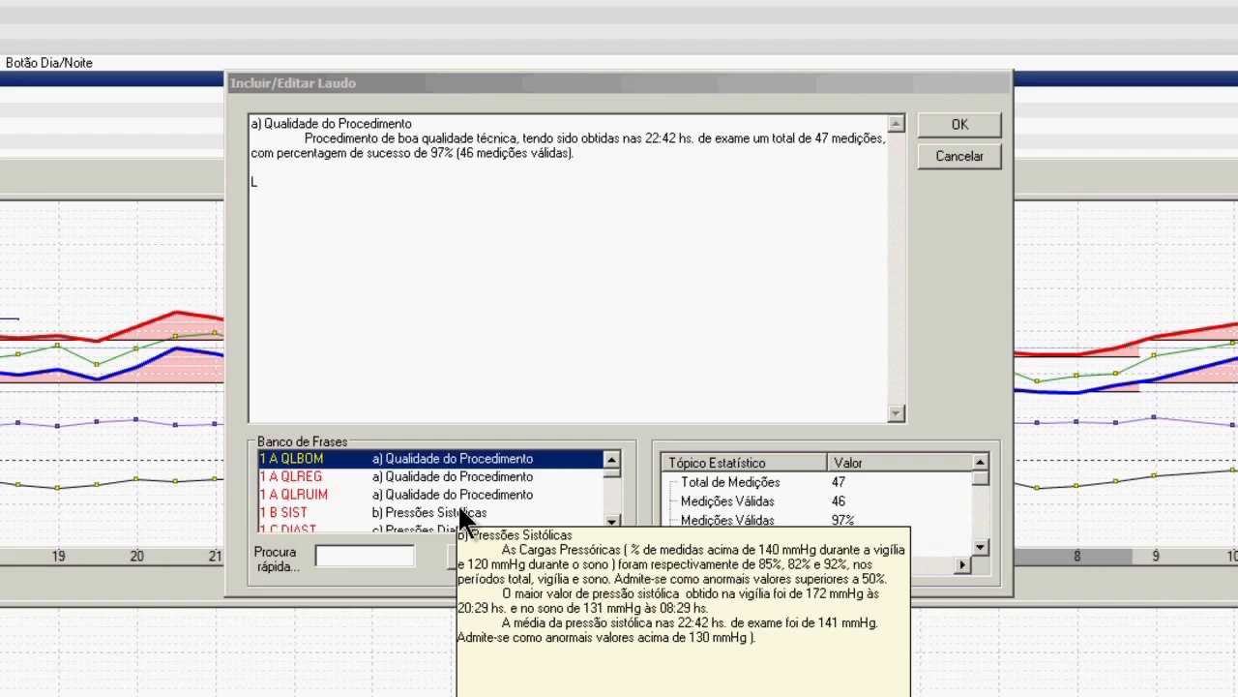
double_click(463, 520)
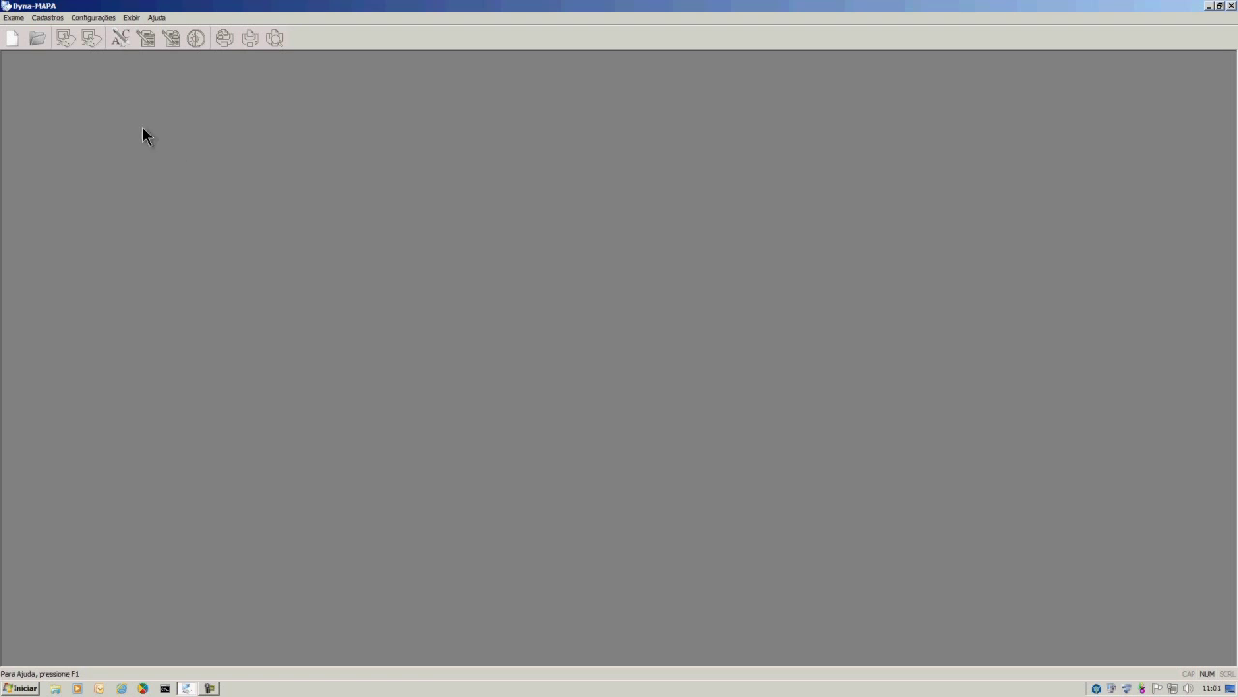
Create a PS MAX maximum-systolic phrase in Cadastros > Banco de Frases, then close the manager.
left_click(49, 18)
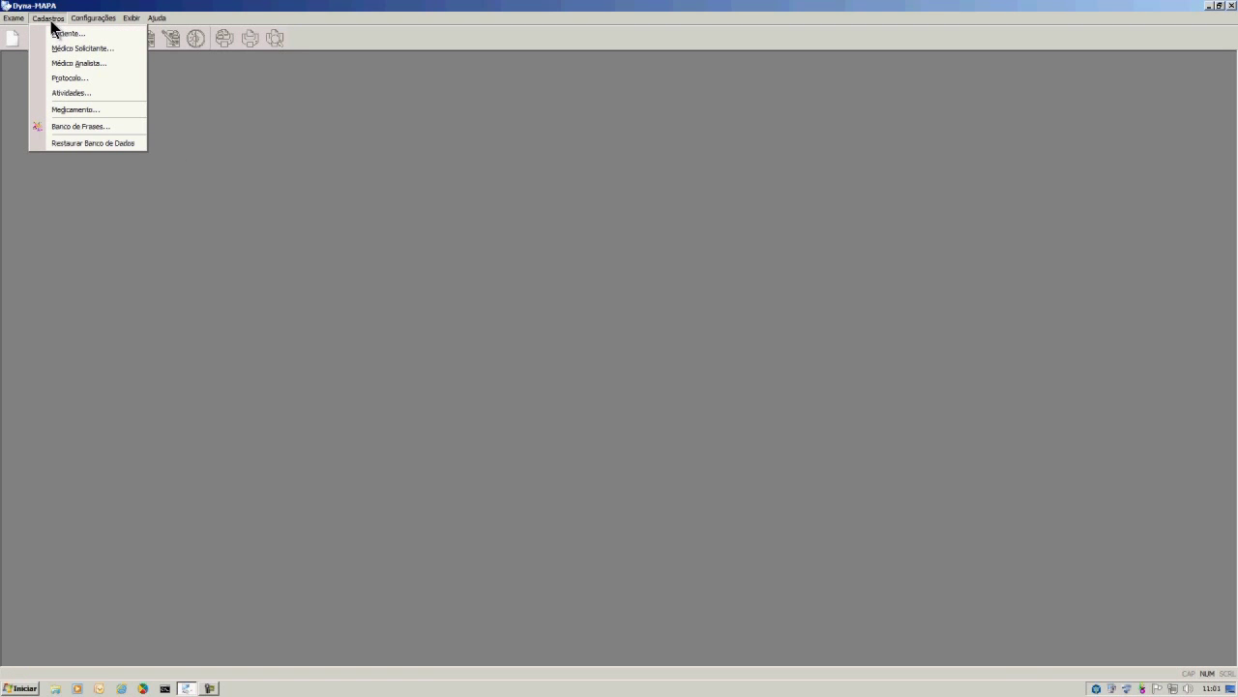
left_click(59, 126)
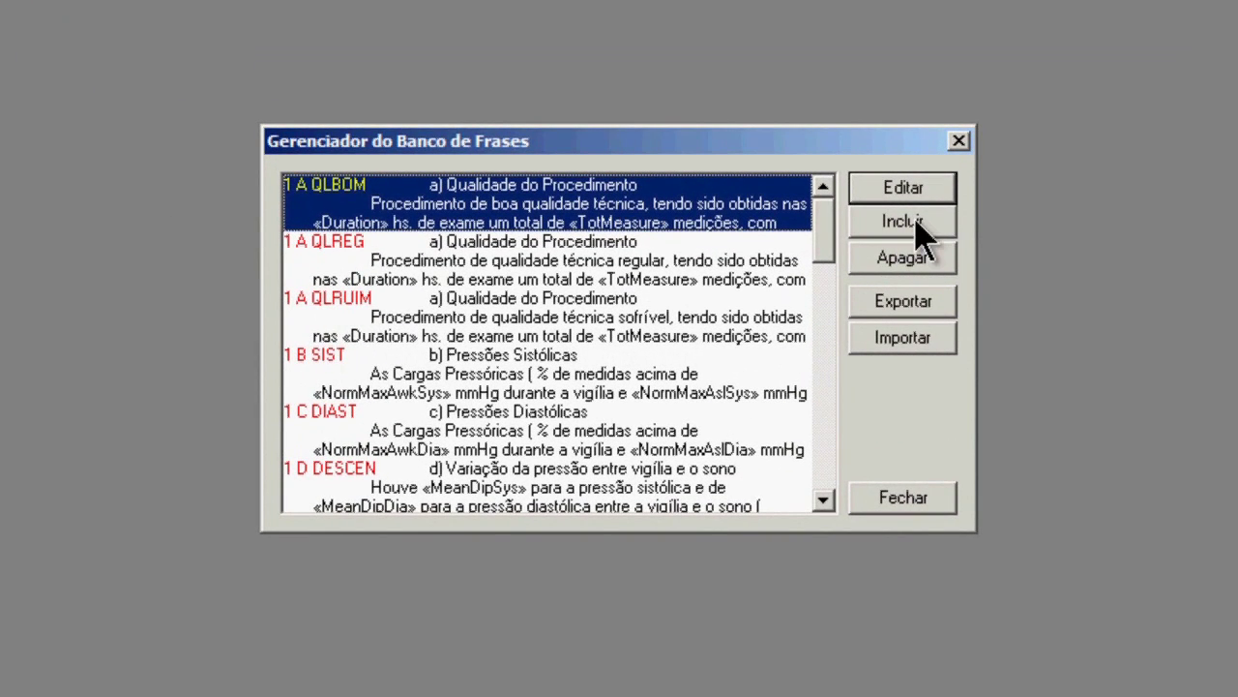
left_click(903, 222)
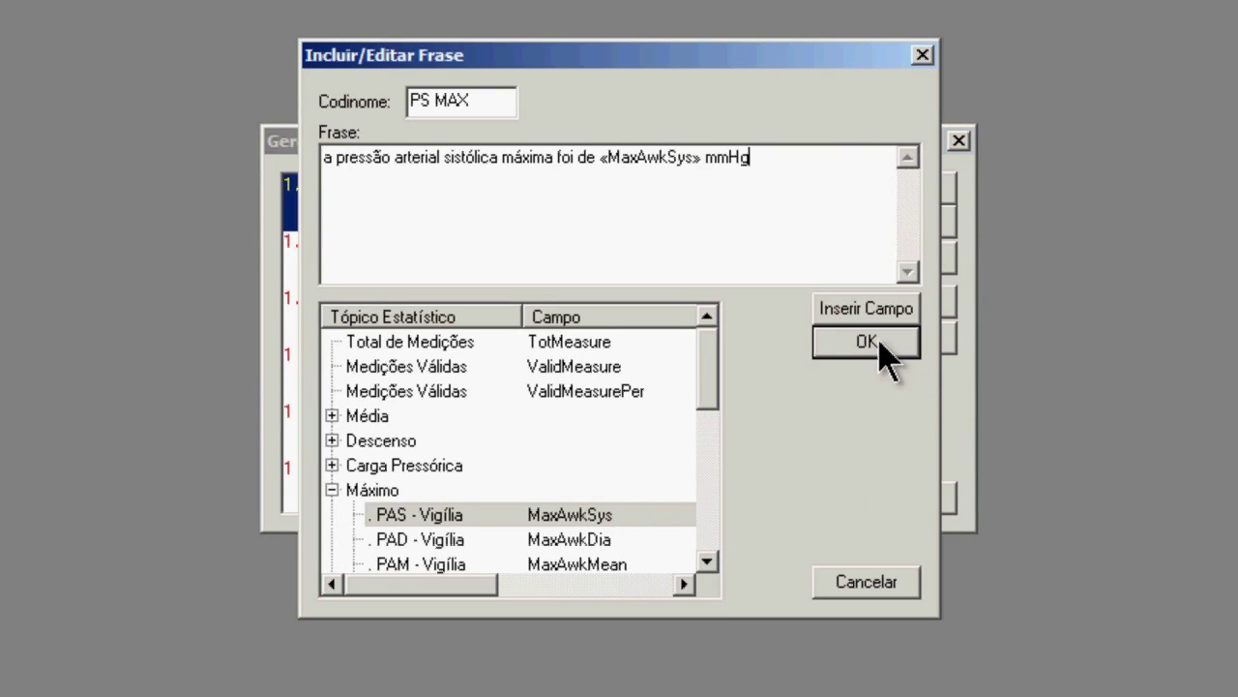
left_click(876, 344)
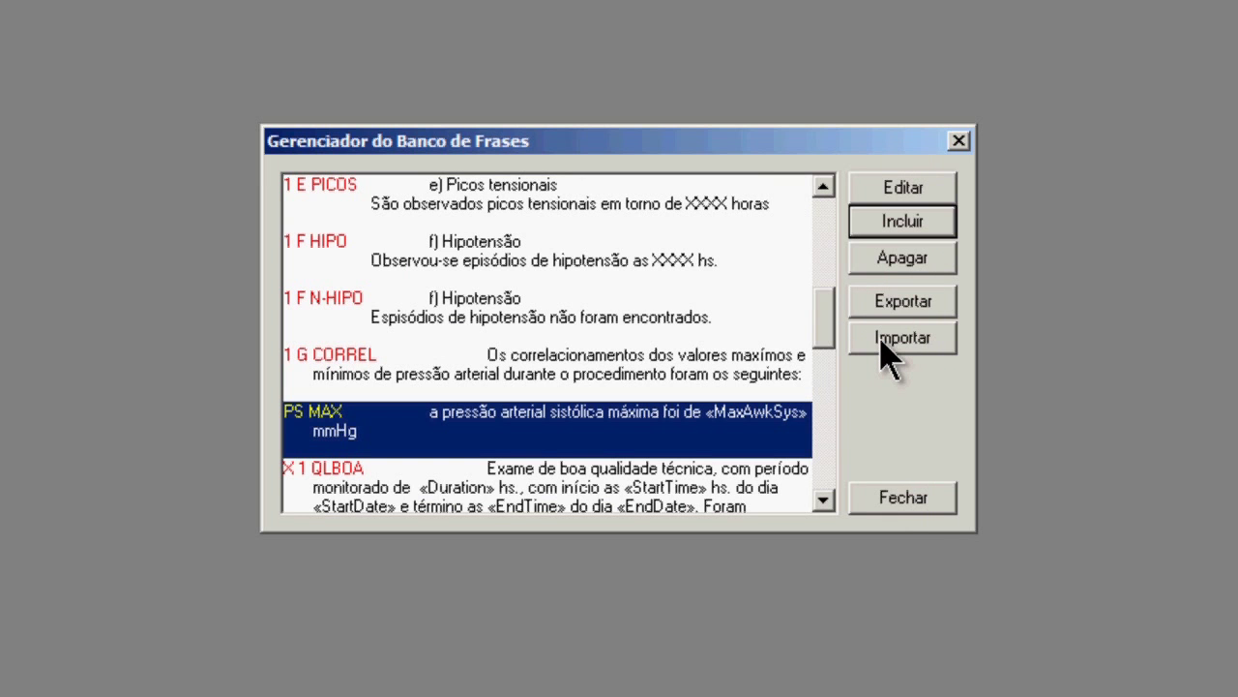
left_click(903, 498)
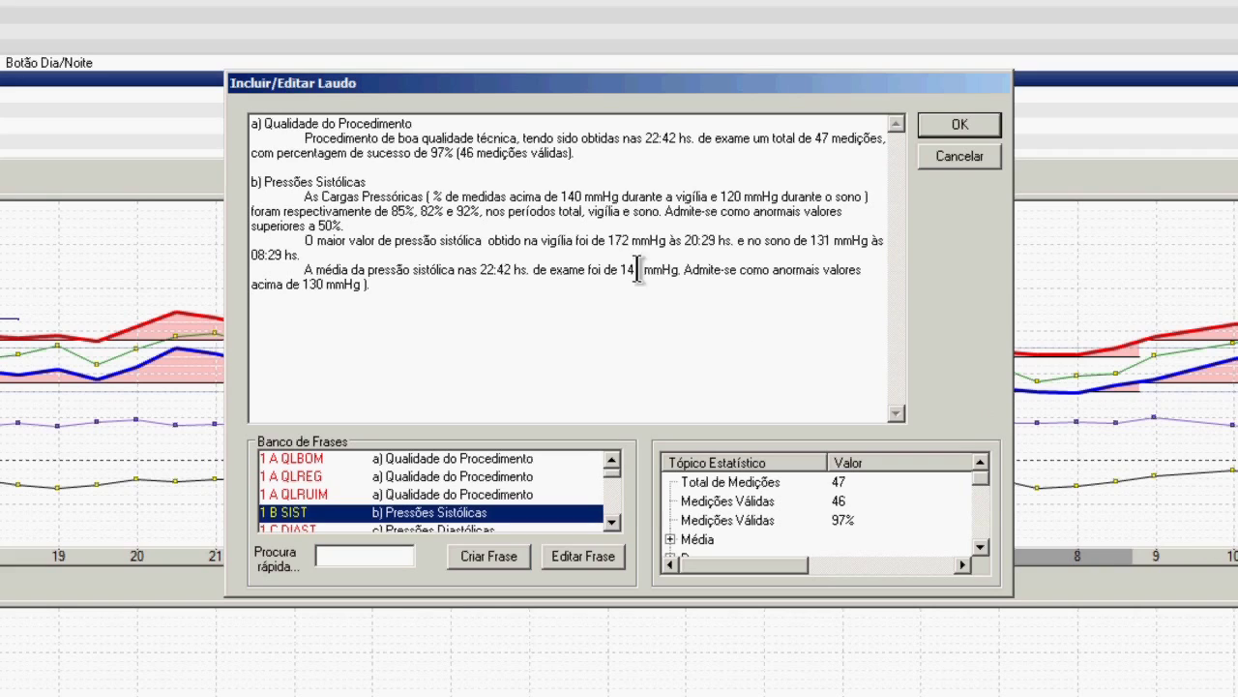
Append the 1 C DIAST and 1 D DESCEN phrase-bank paragraphs on separate lines.
left_click(375, 184)
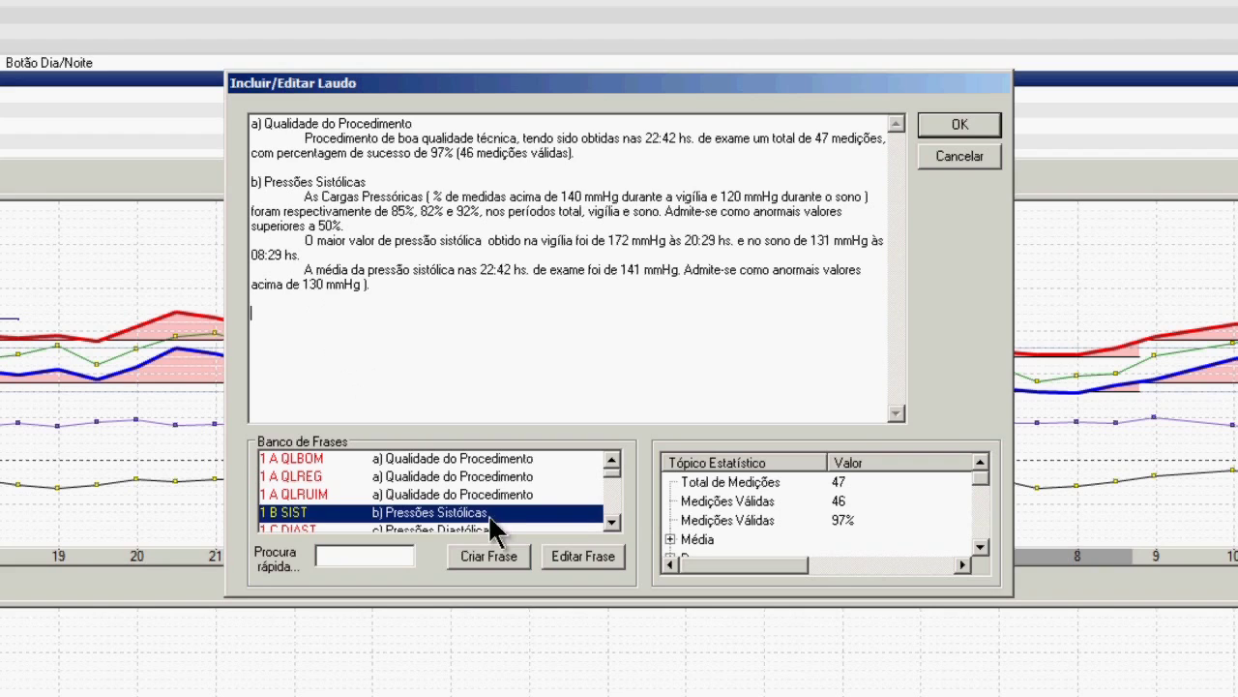
left_click(612, 523)
left_click(523, 511)
double_click(526, 512)
key("Return")
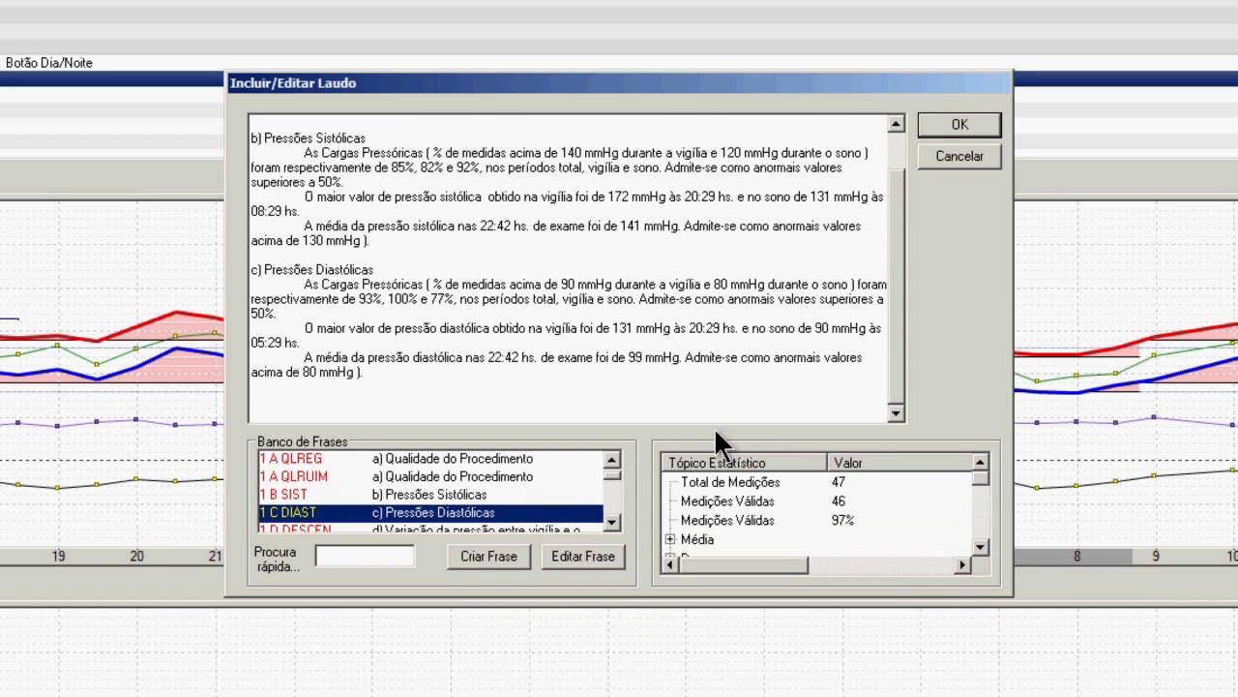
scroll(614, 512, "down", 1)
double_click(554, 514)
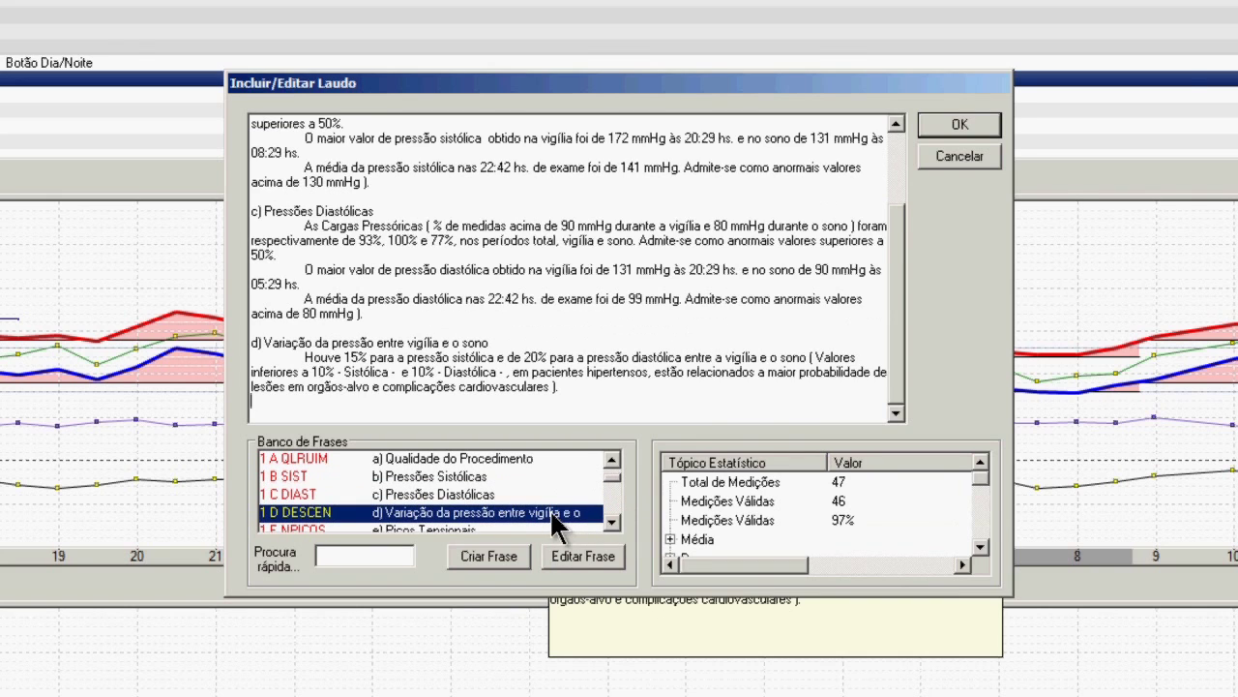